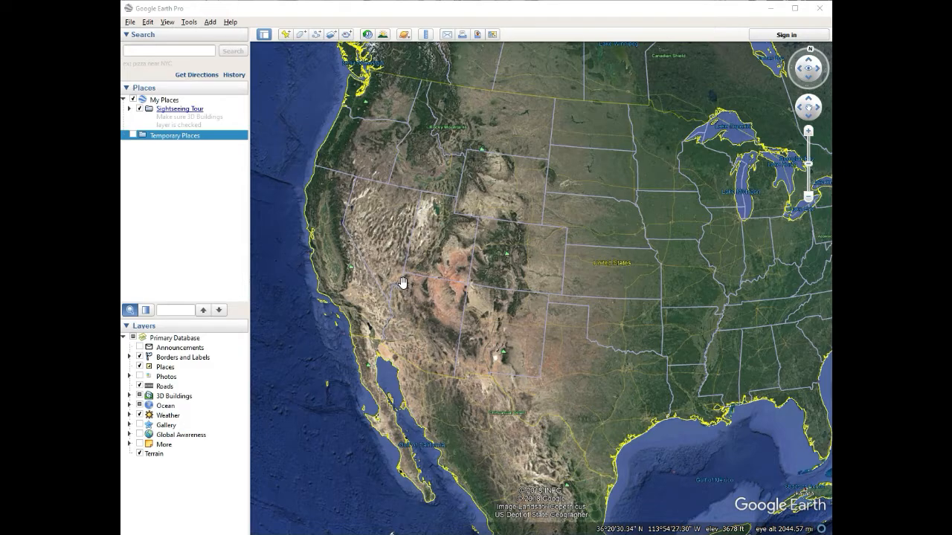
Step: Examine the terrain of central Utah at close range around the canyons crossed by Interstate 70
scroll(402, 282, "up", 5)
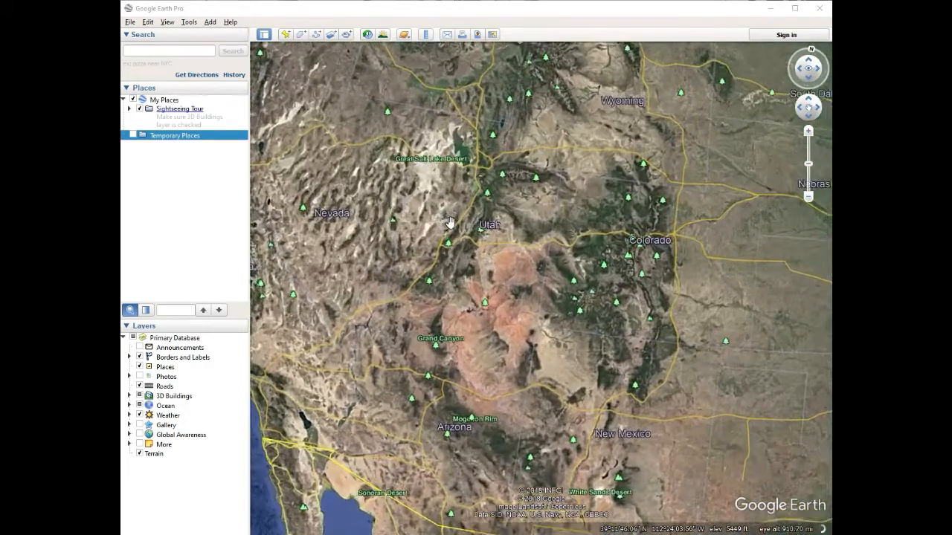
scroll(449, 223, "up", 3)
scroll(453, 227, "up", 3)
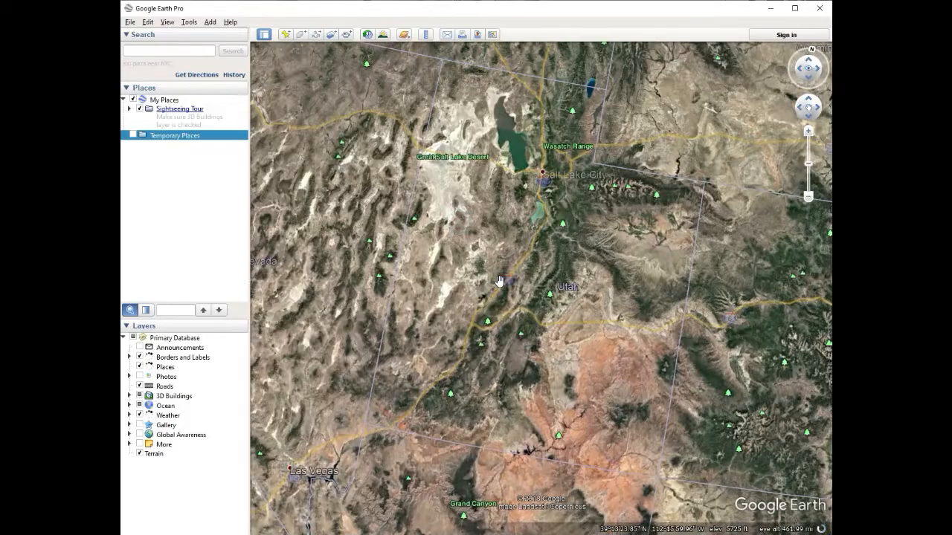
scroll(500, 281, "up", 3)
scroll(578, 342, "up", 2)
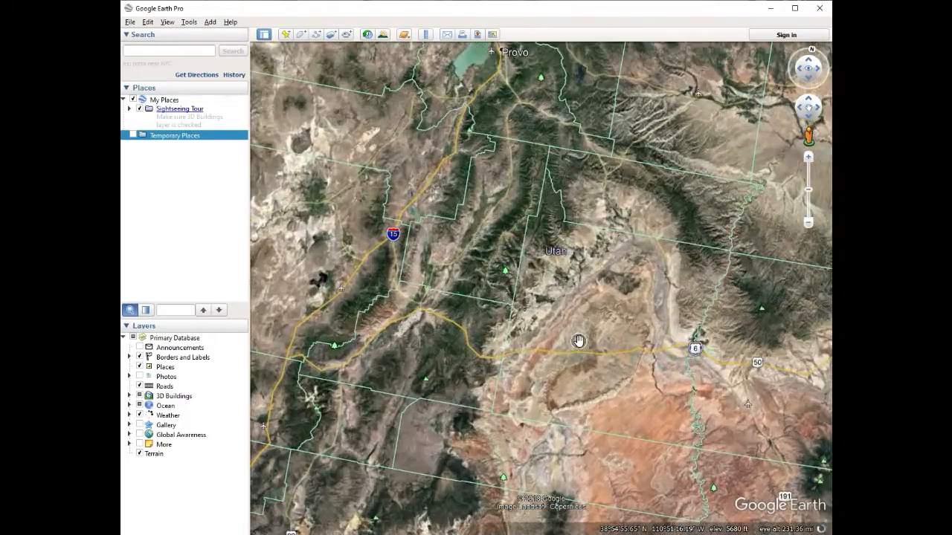
scroll(578, 341, "up", 2)
scroll(595, 335, "up", 3)
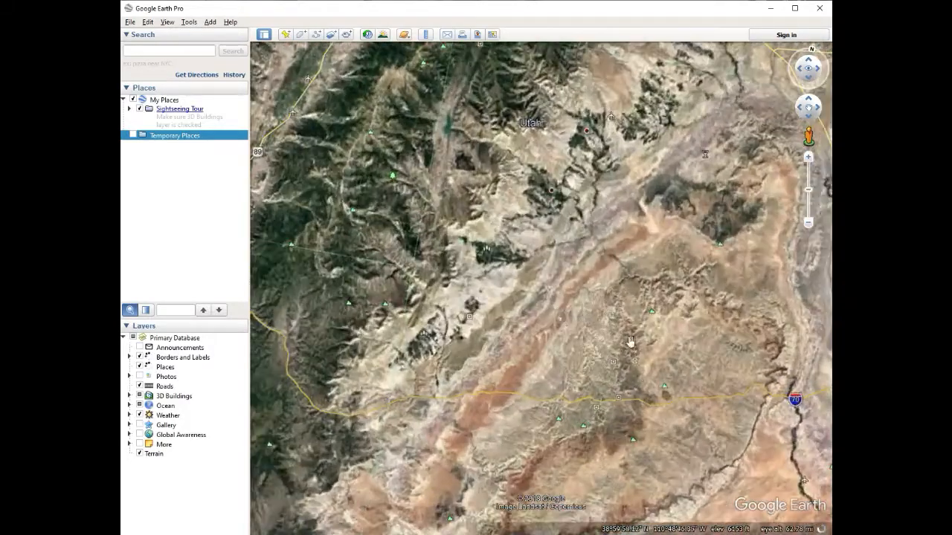
left_click_drag(637, 412, 567, 302)
scroll(567, 302, "up", 3)
left_click_drag(713, 282, 460, 282)
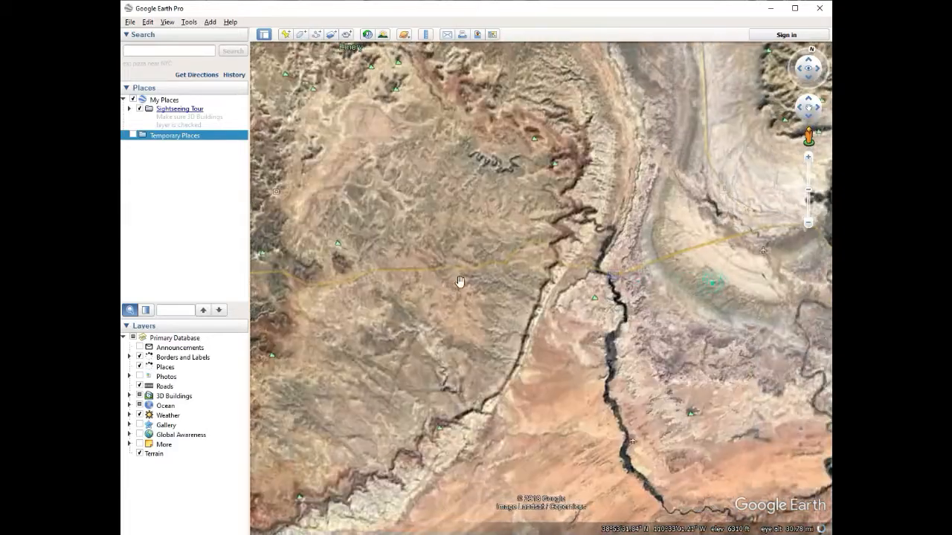
Step: Search for Nashville, TN, USA and fly to that location
left_click(155, 51)
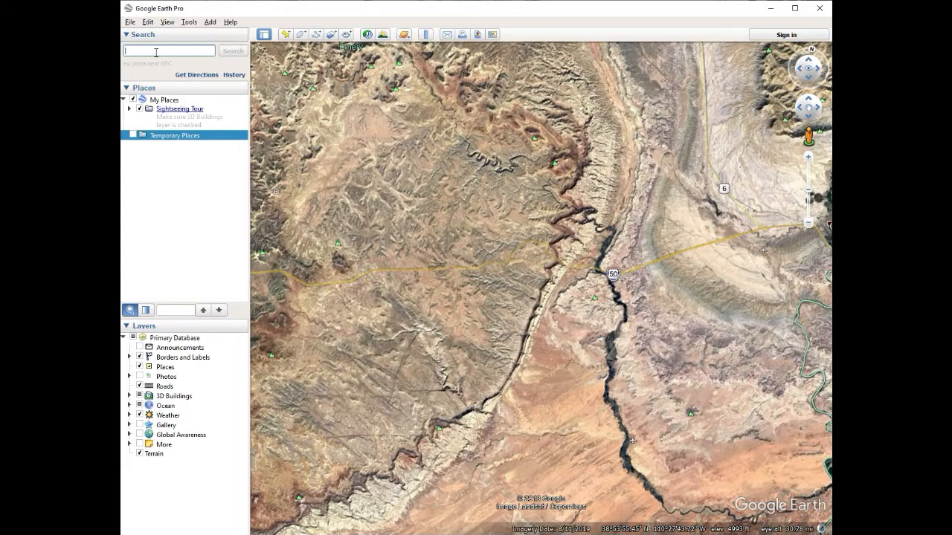
type("n ashvil")
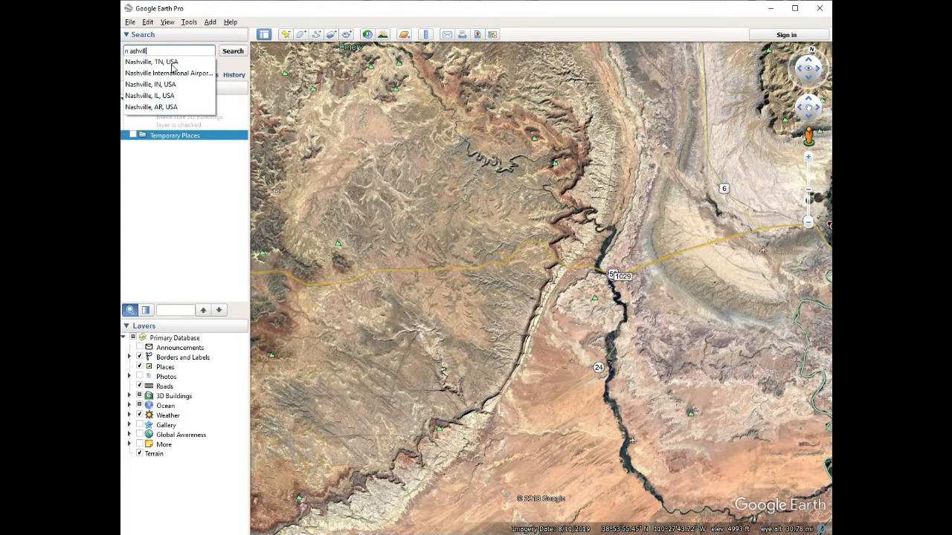
left_click(172, 64)
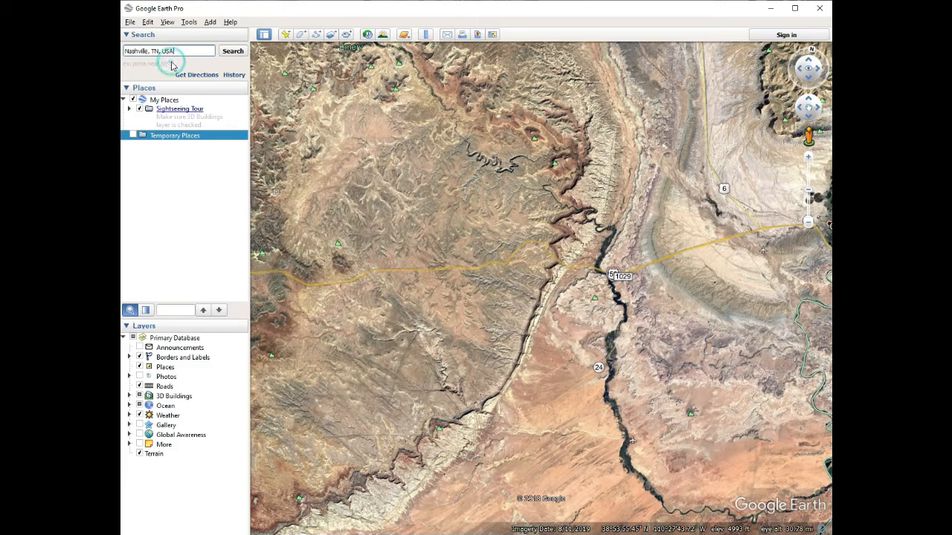
left_click(229, 52)
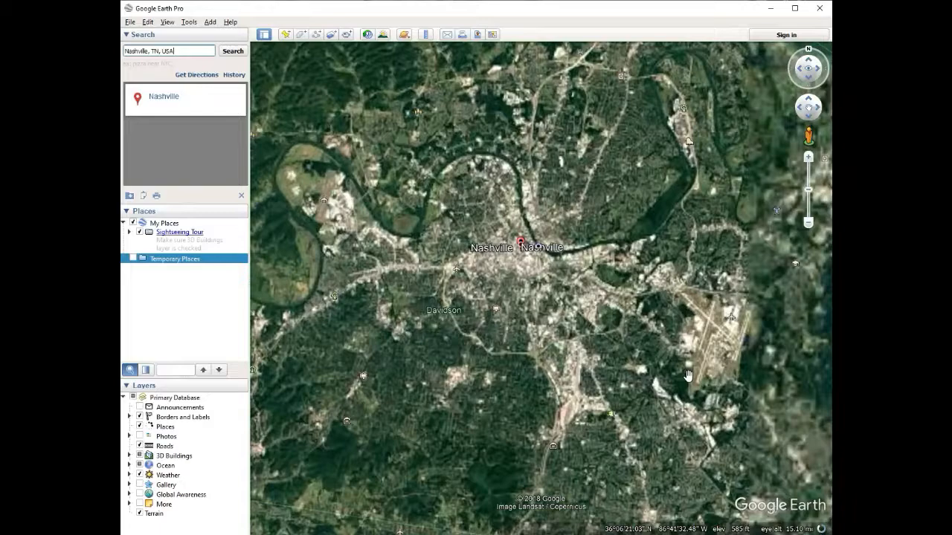
Step: Examine the airport southeast of downtown Nashville at close range, including its runways and surrounding roads
left_click_drag(687, 376, 534, 338)
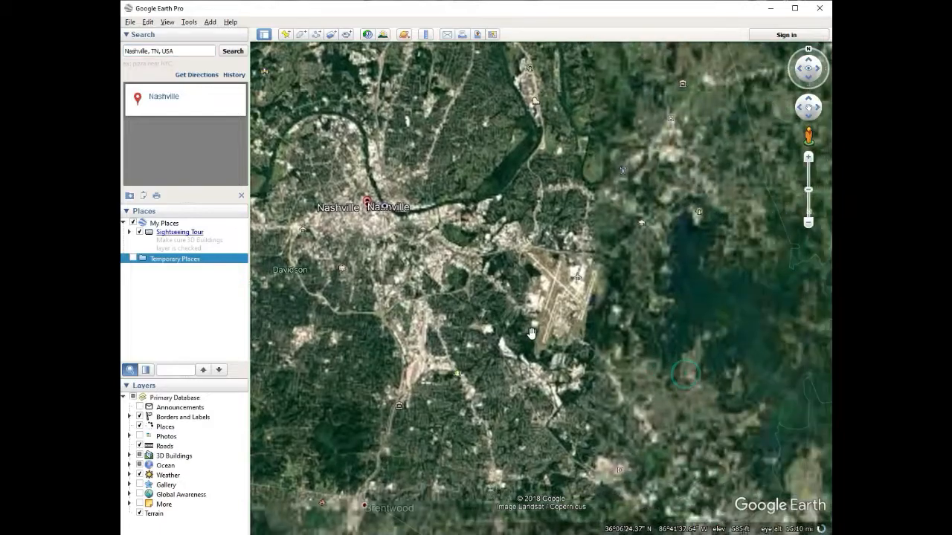
scroll(531, 333, "up", 3)
left_click_drag(629, 313, 551, 324)
scroll(551, 324, "up", 2)
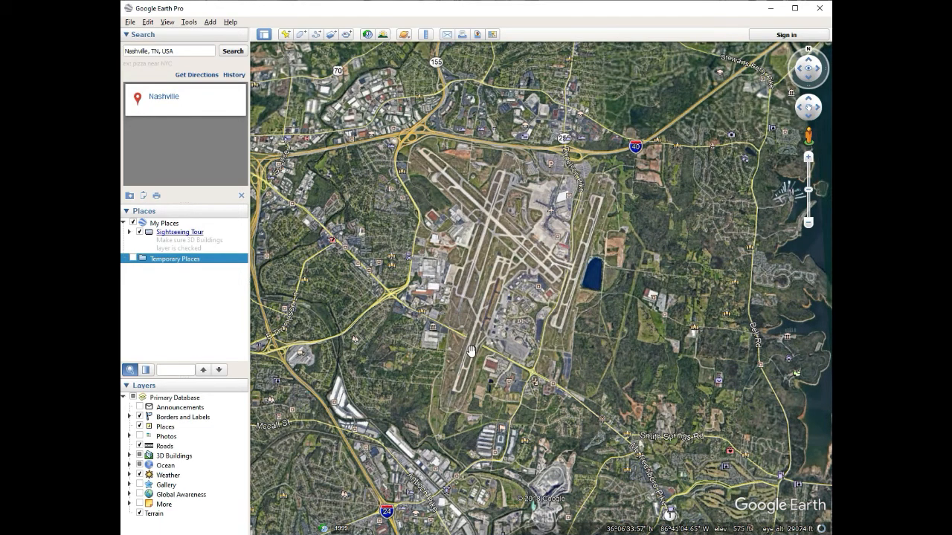
left_click_drag(396, 299, 440, 331)
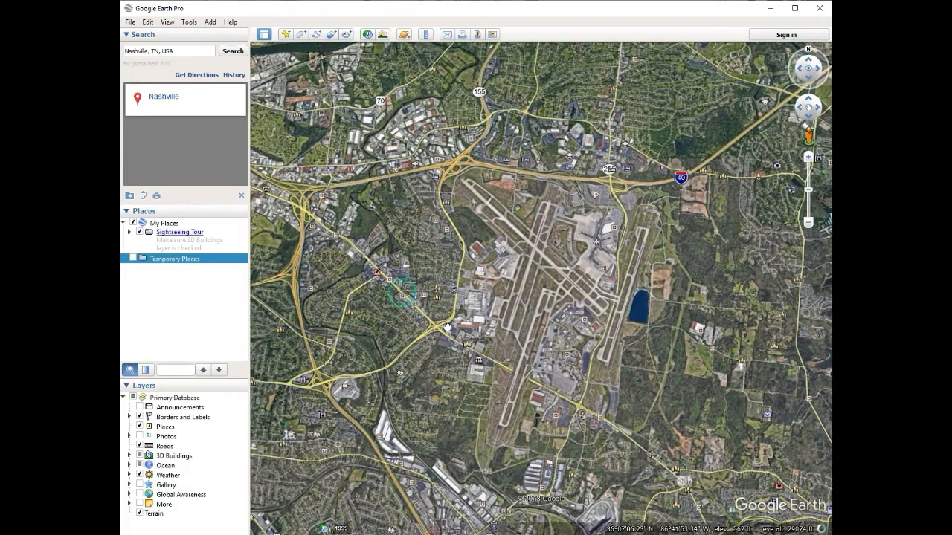
scroll(683, 328, "up", 2)
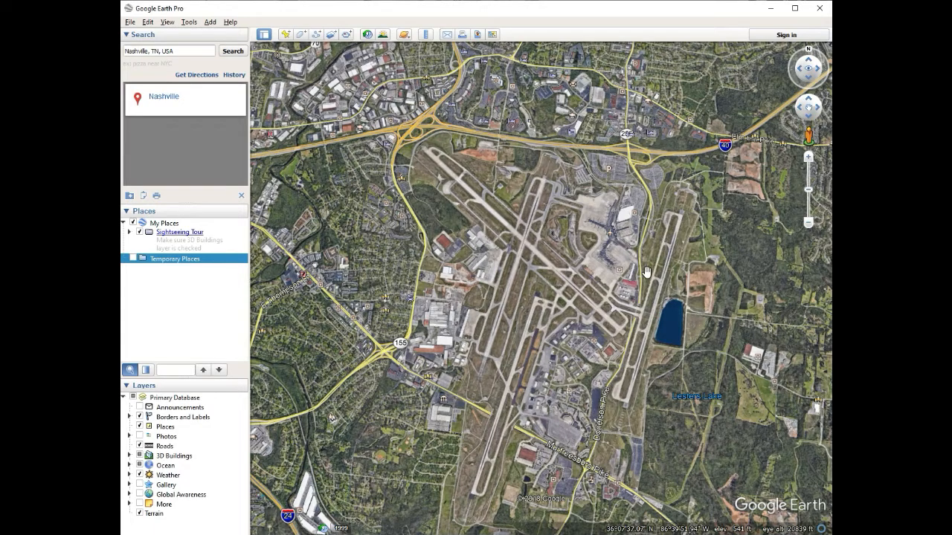
left_click_drag(647, 272, 627, 251)
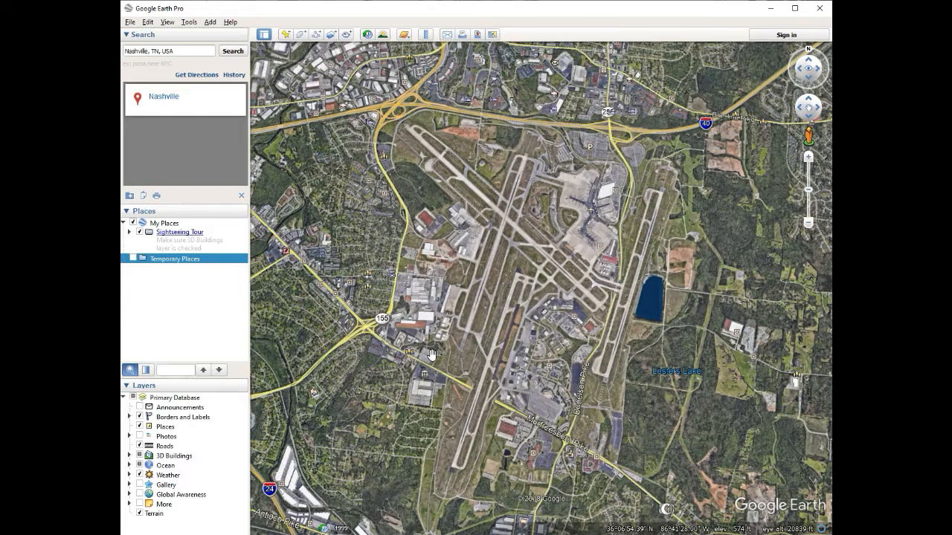
Step: Create a folder named New zoning proposal and move it from Temporary Places into My Places
left_click(210, 22)
left_click(221, 32)
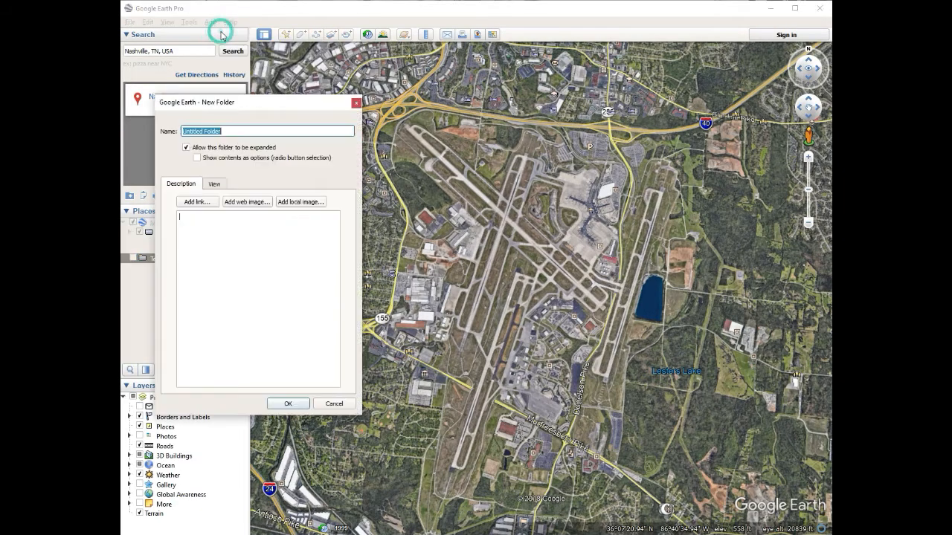
type("New zoning proposal")
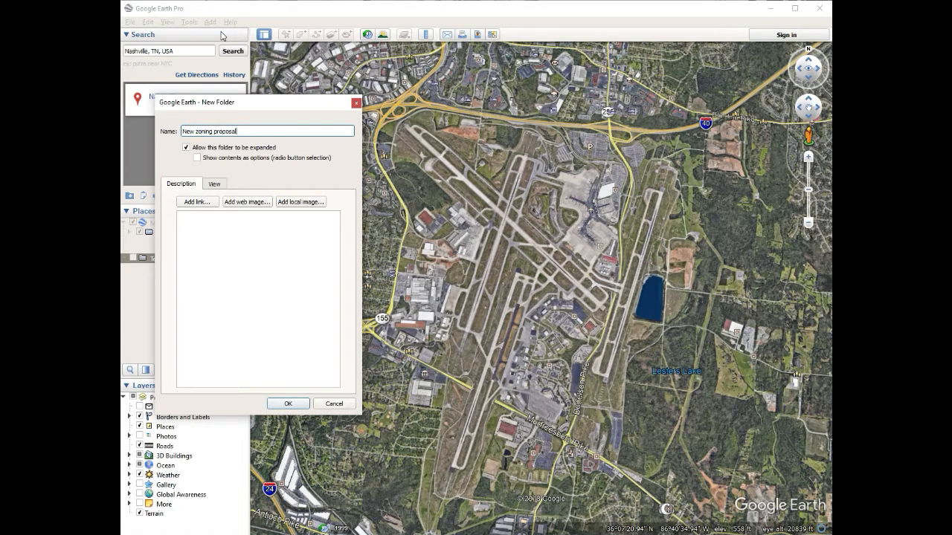
key("Return")
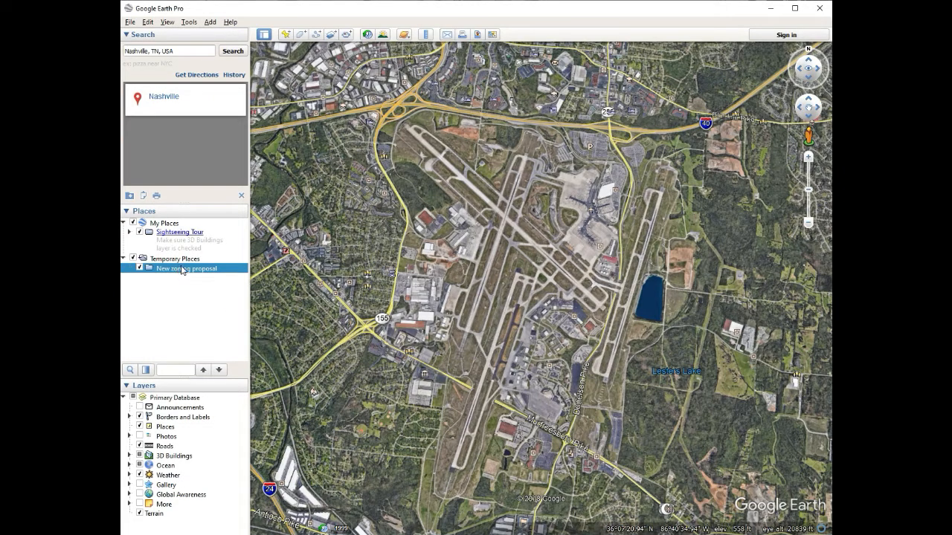
left_click_drag(182, 270, 152, 258)
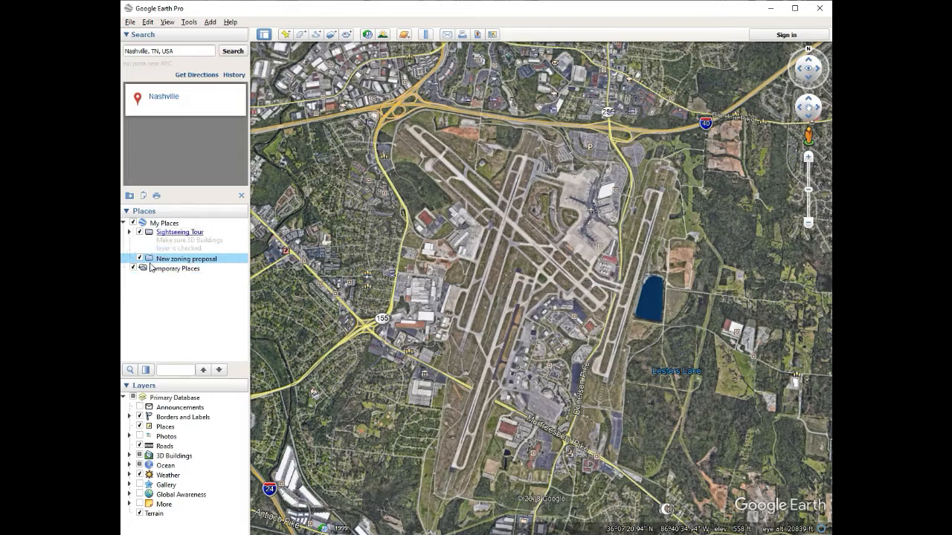
Step: Start a new polygon in the New zoning proposal folder and name it Proposed residential zone 2020
left_click_drag(553, 325, 581, 290)
mouse_move(581, 282)
middle_mouse_down()
mouse_move(597, 417)
mouse_move(630, 427)
middle_mouse_up()
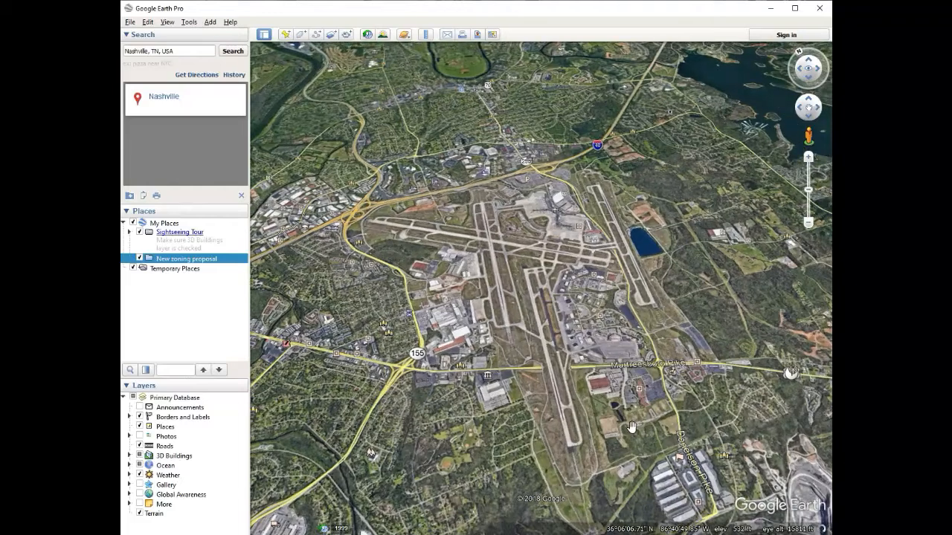
left_click(300, 35)
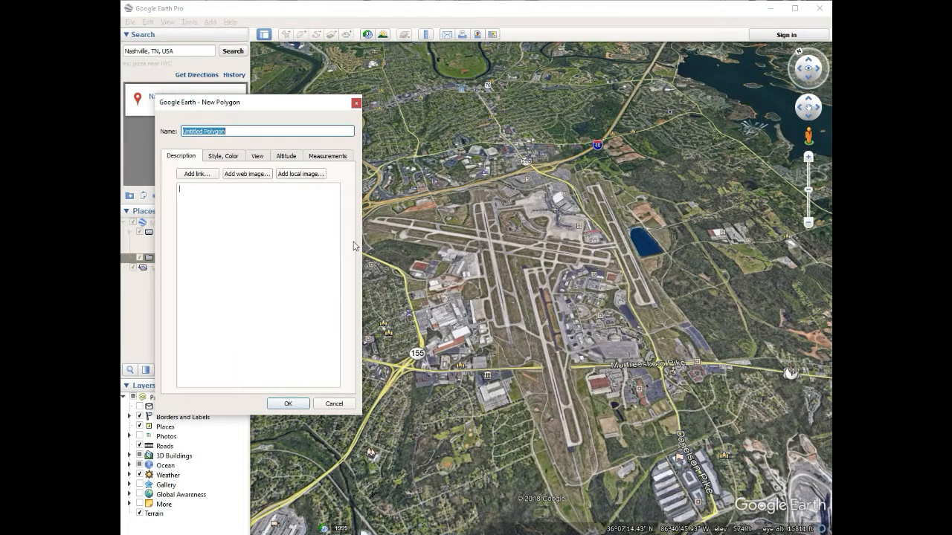
left_click(393, 245)
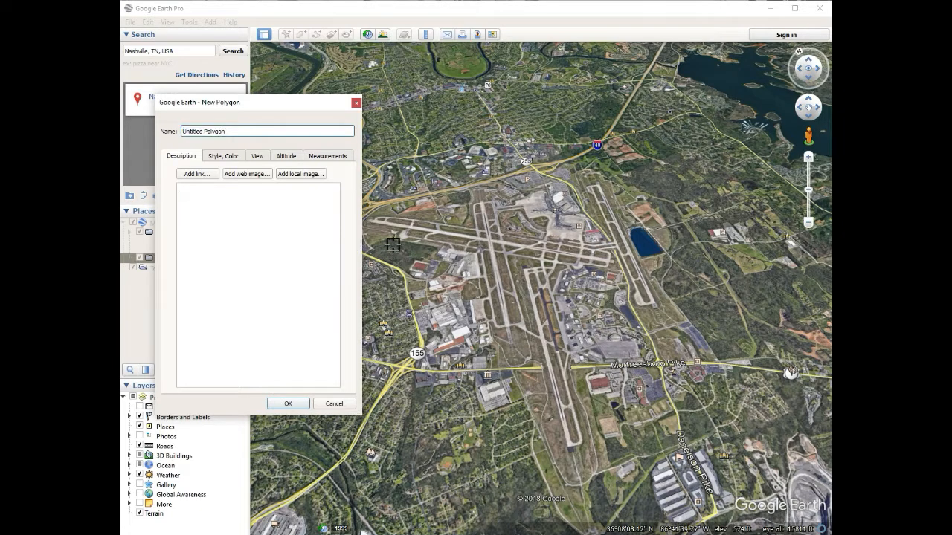
left_click_drag(256, 136, 191, 130)
left_click(191, 130)
triple_click(234, 131)
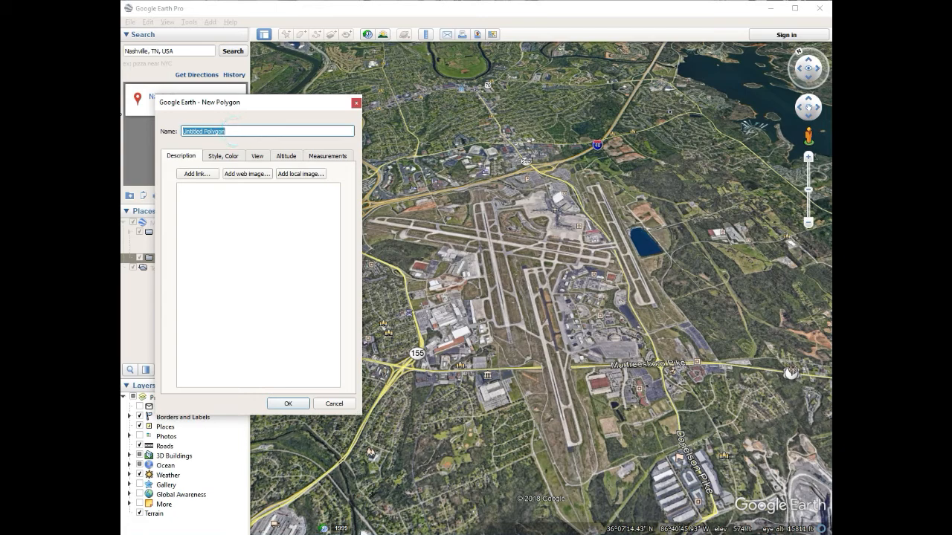
type("Proposed residential zone 2020")
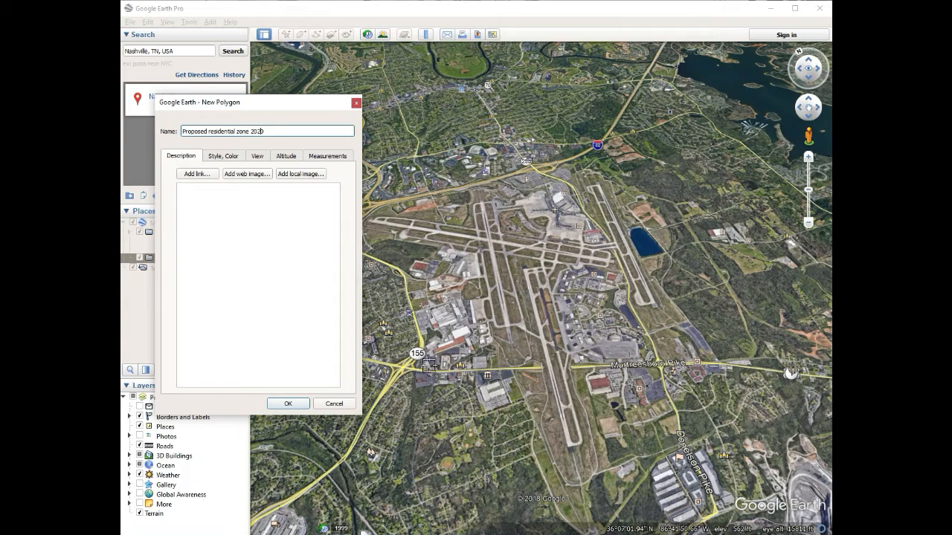
Step: Outline the polygon's southern boundary from near Route 155 along Murfreesboro Pike and around the runway's southern end
left_click(440, 364)
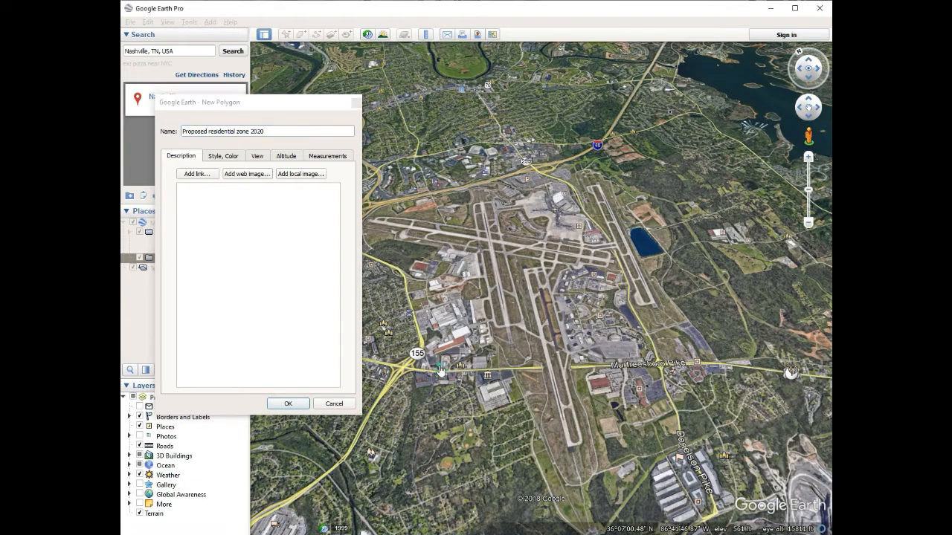
left_click(532, 361)
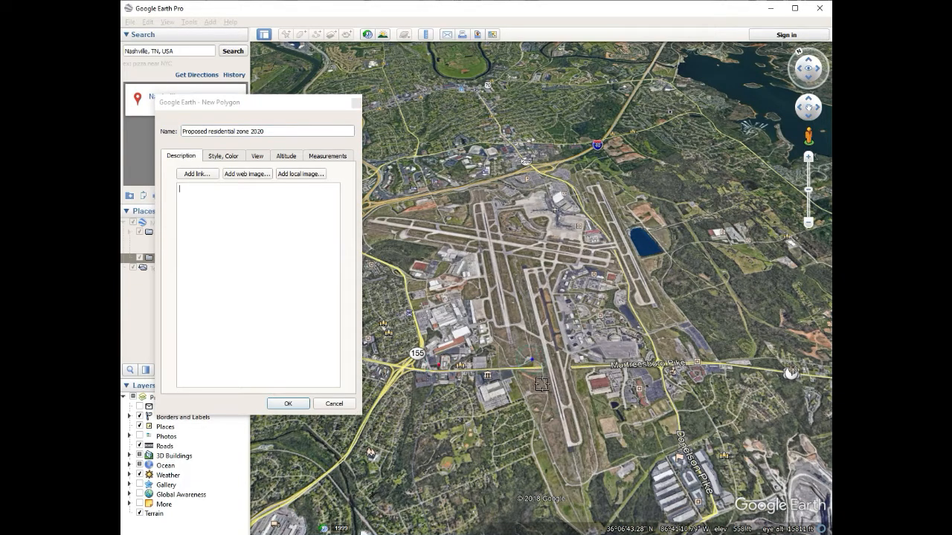
left_click(554, 453)
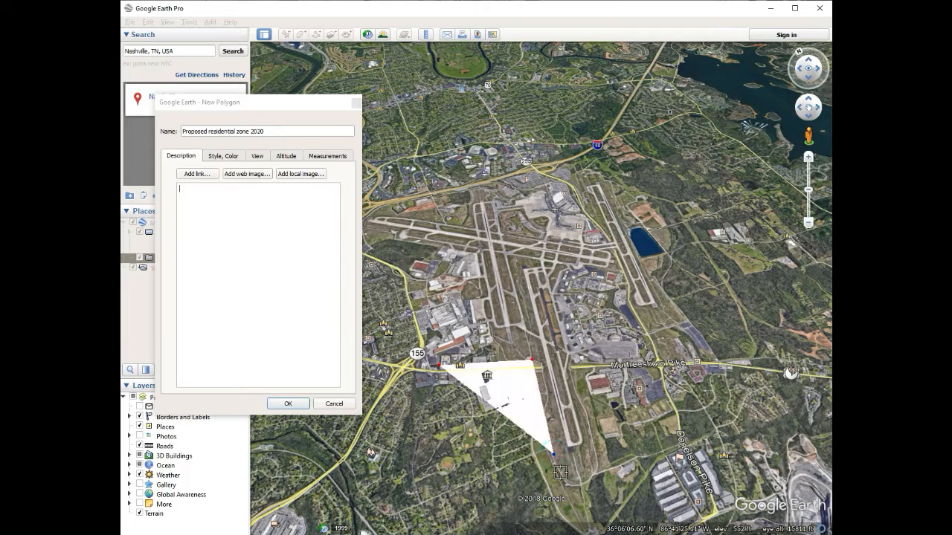
left_click(565, 478)
left_click(594, 477)
left_click(600, 461)
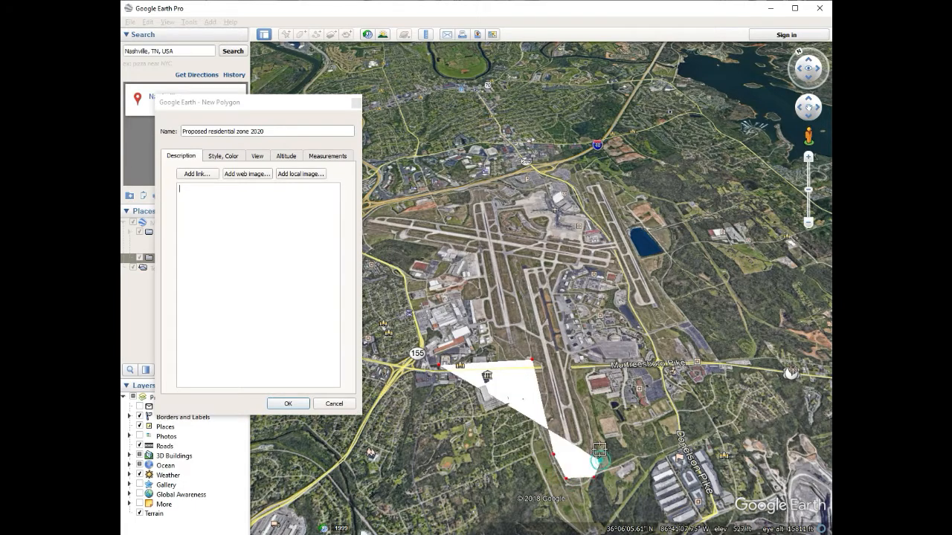
left_click(590, 429)
left_click(572, 382)
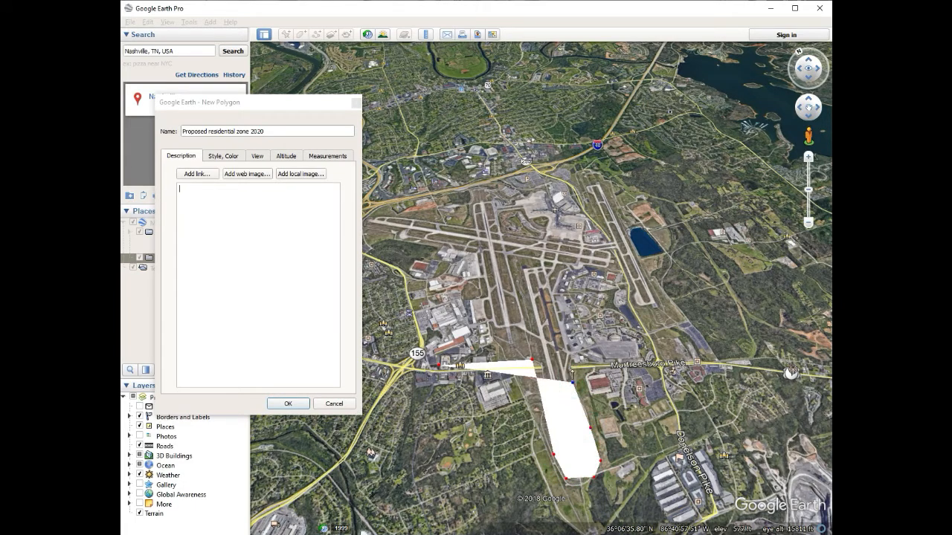
left_click(571, 365)
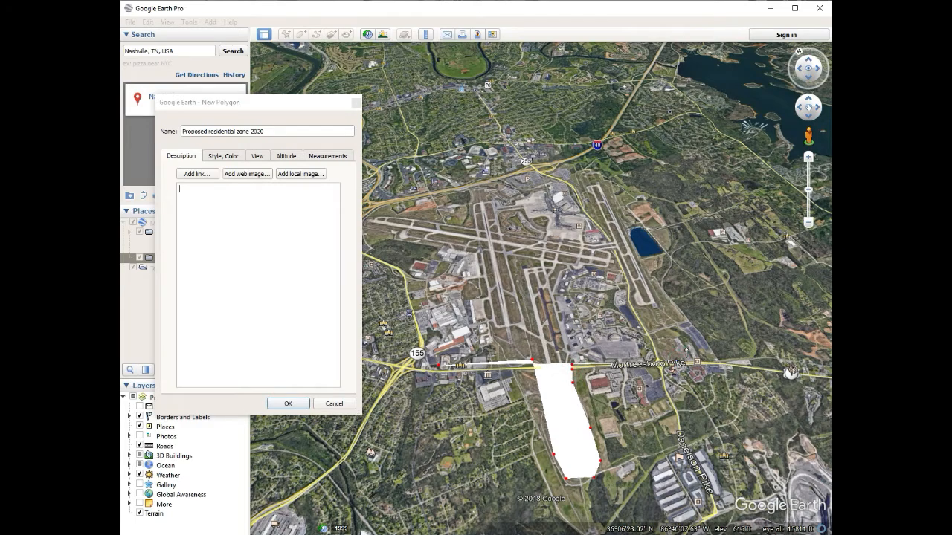
Step: Extend the polygon boundary east along Murfreesboro Pike and up the airport's eastern side to Interstate 40
left_click(685, 348)
left_click(670, 301)
left_click(637, 224)
left_click(616, 171)
left_click(592, 152)
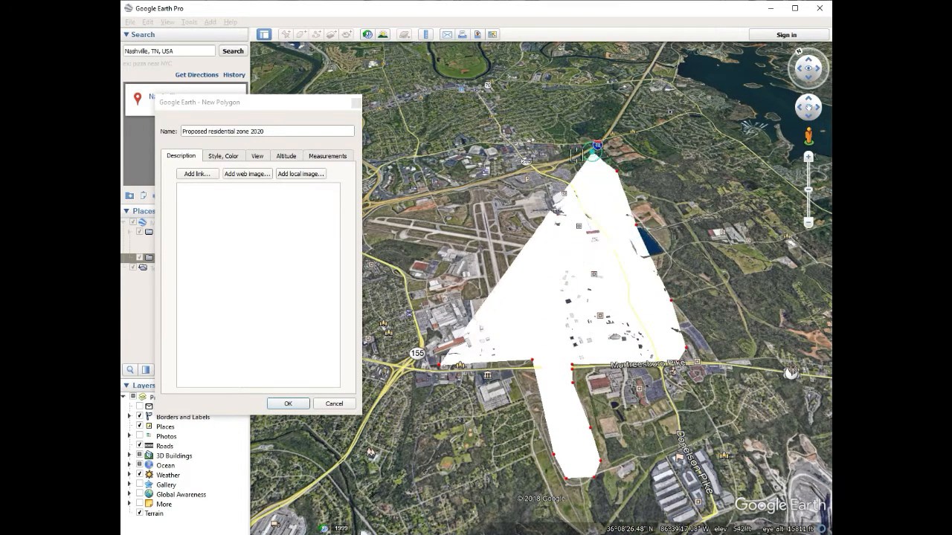
Step: Trace the polygon's northern boundary west along Interstate 40 to the Route 155 interchange
key("Left")
key("Down")
key("Up")
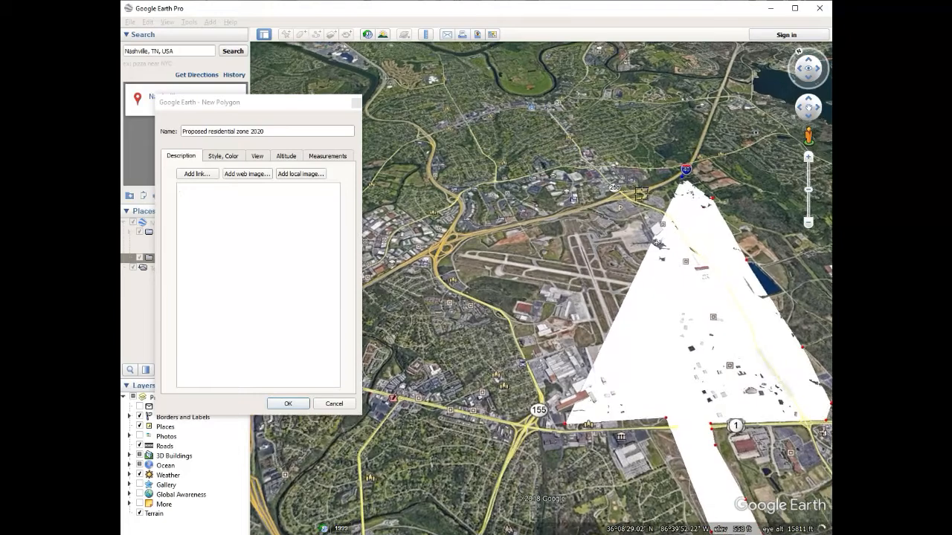
left_click(641, 195)
left_click(593, 212)
left_click(558, 222)
left_click(518, 230)
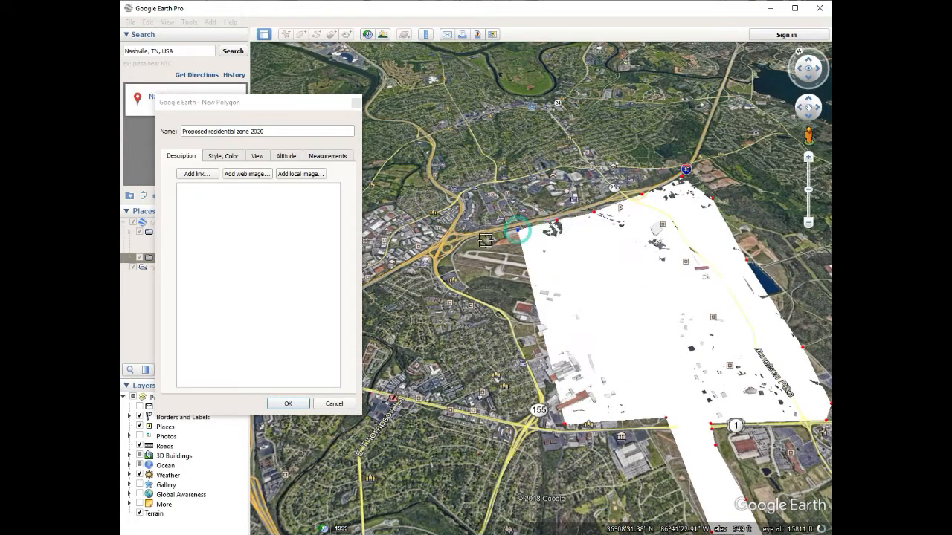
left_click(484, 242)
left_click(462, 245)
left_click(450, 252)
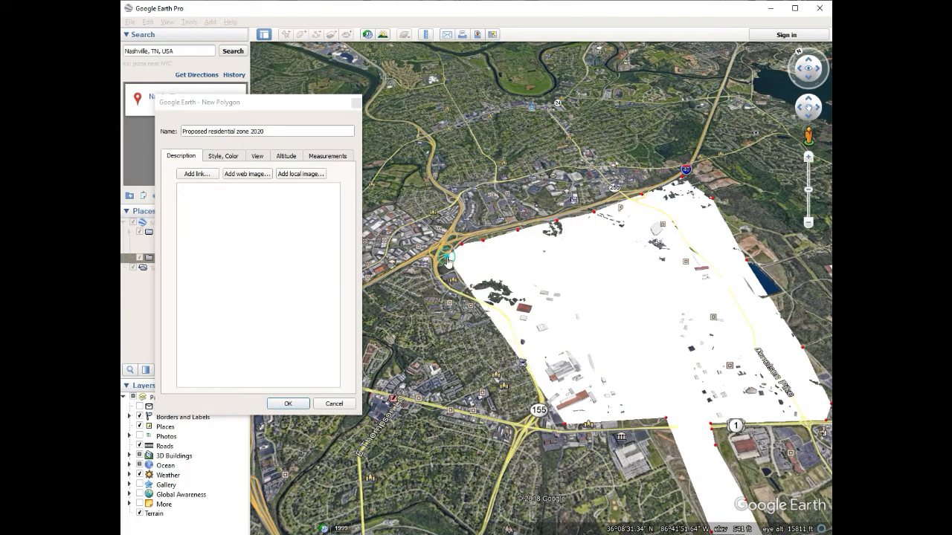
Step: Trace the polygon's western boundary south along Route 155 toward the Murfreesboro Pike junction
left_click(448, 278)
left_click(471, 294)
left_click(502, 305)
left_click(514, 325)
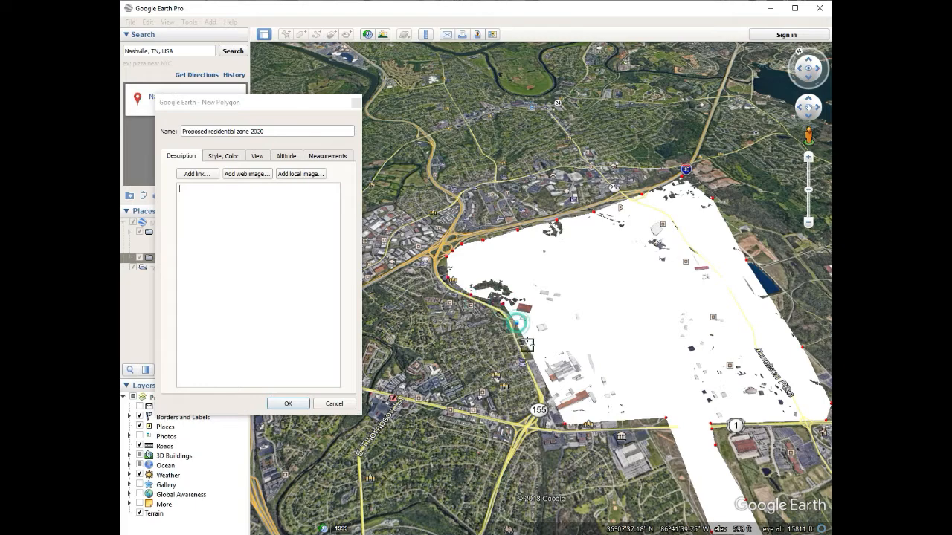
left_click(525, 349)
left_click(525, 354)
left_click(539, 389)
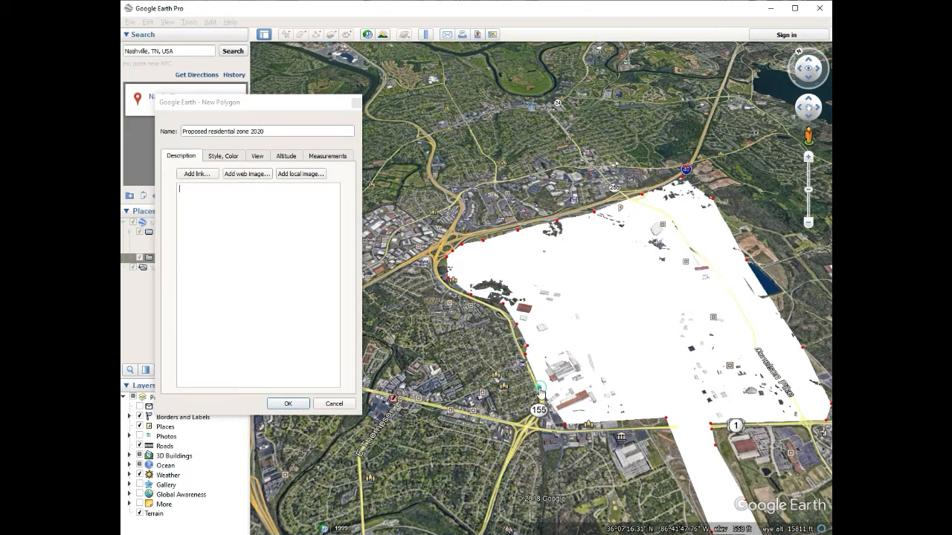
Step: Set the area color of the residential zone polygon to light blue
key("Down")
key("Right")
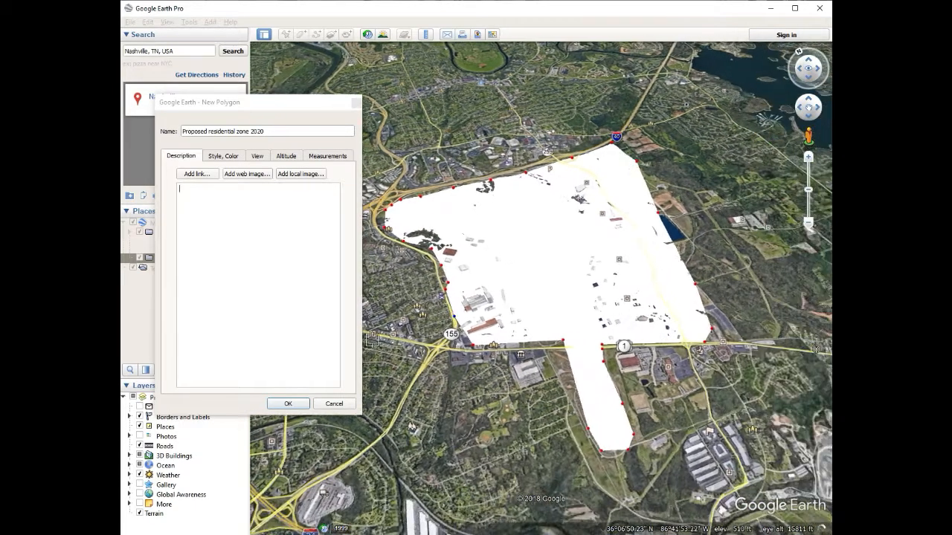
key("Up")
left_click(223, 156)
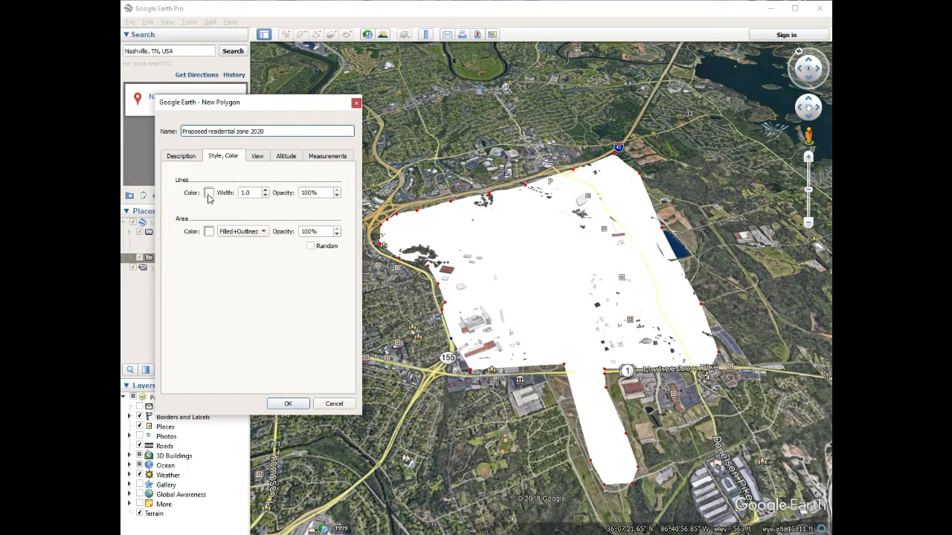
left_click(209, 233)
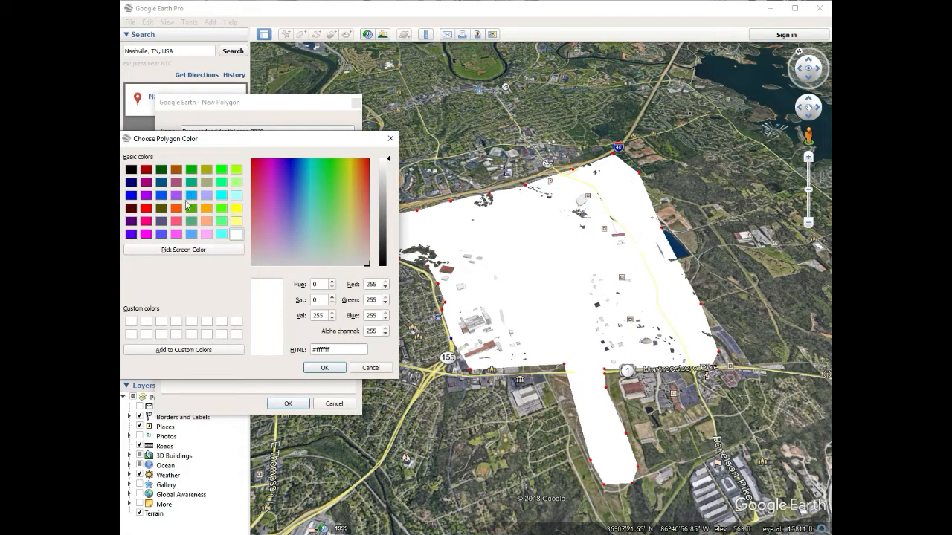
left_click(191, 195)
left_click(335, 369)
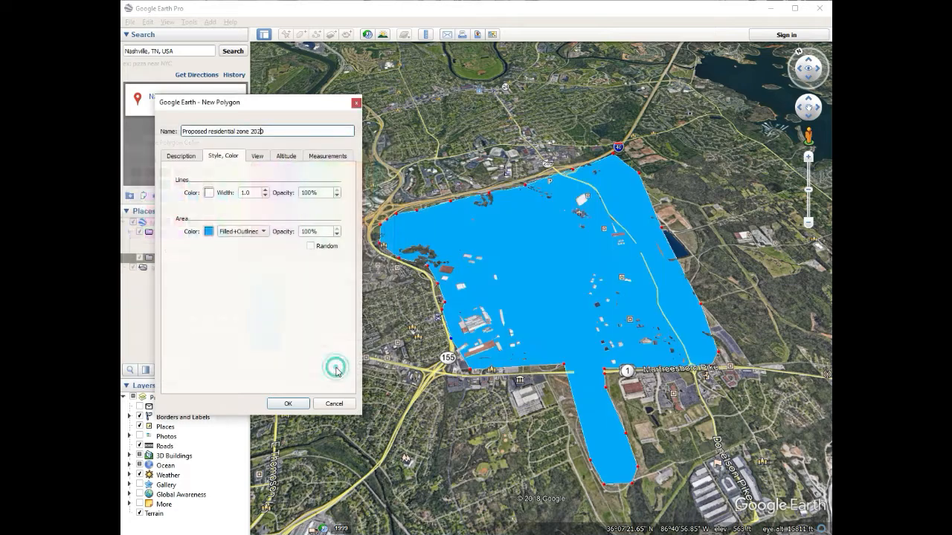
Step: Set the residential zone polygon's line color to the same light blue (#00aaff) as its area
left_click(208, 192)
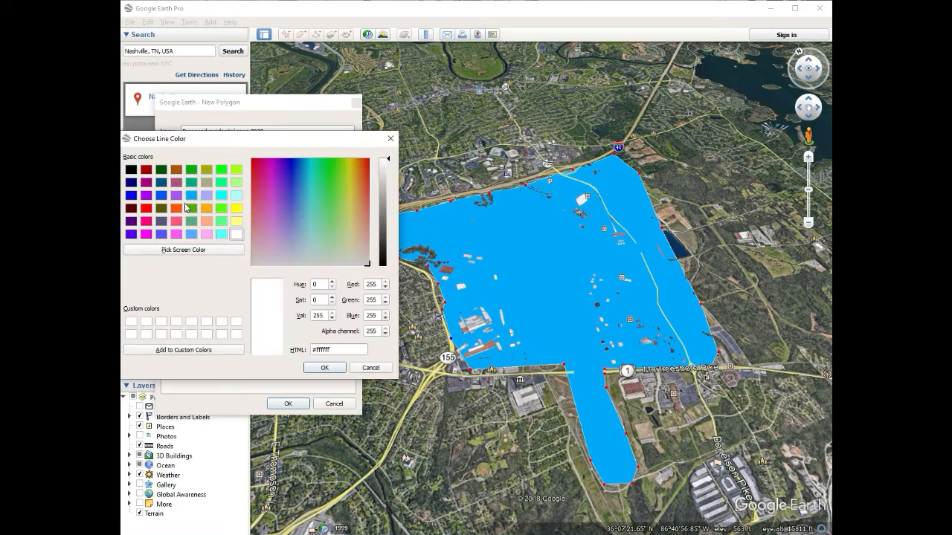
left_click(192, 196)
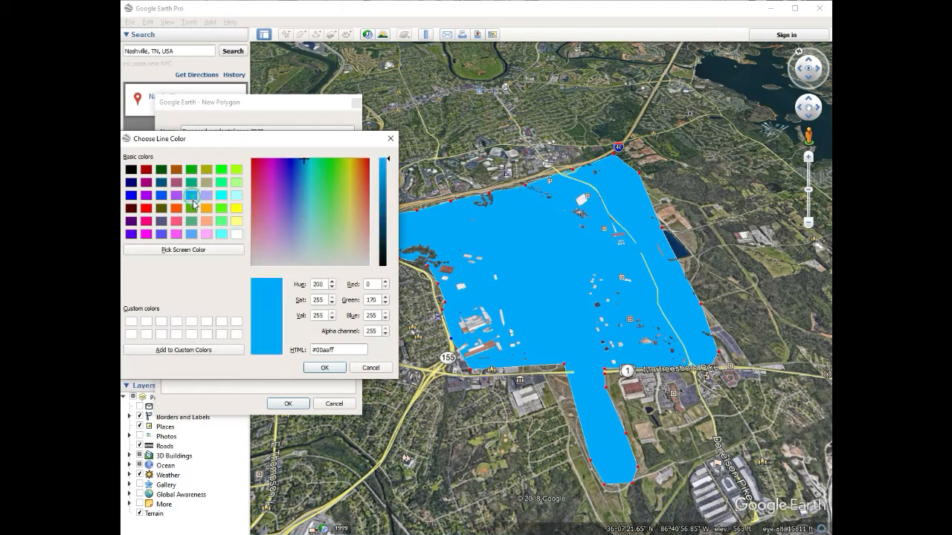
left_click(325, 367)
Step: Try 20% opacity for the polygon's area and settle on 40%
double_click(310, 229)
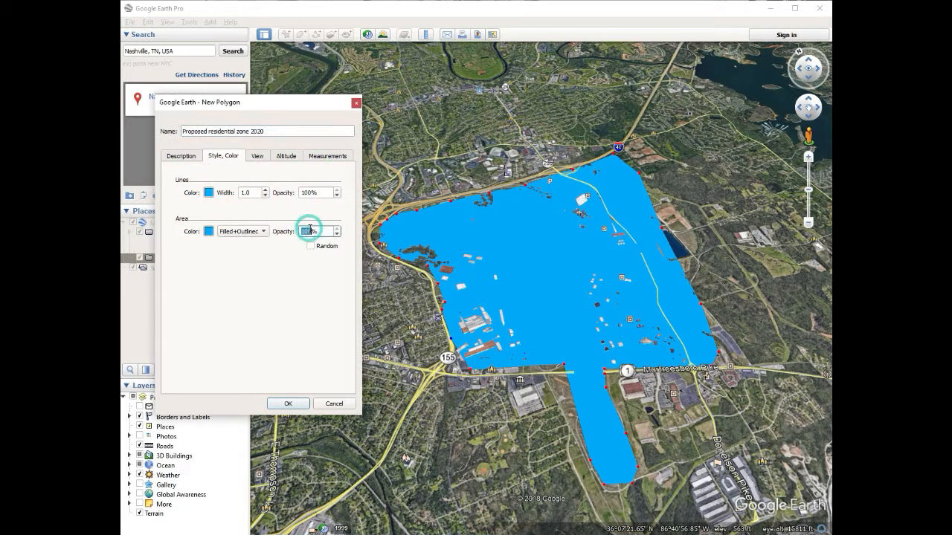
type("20")
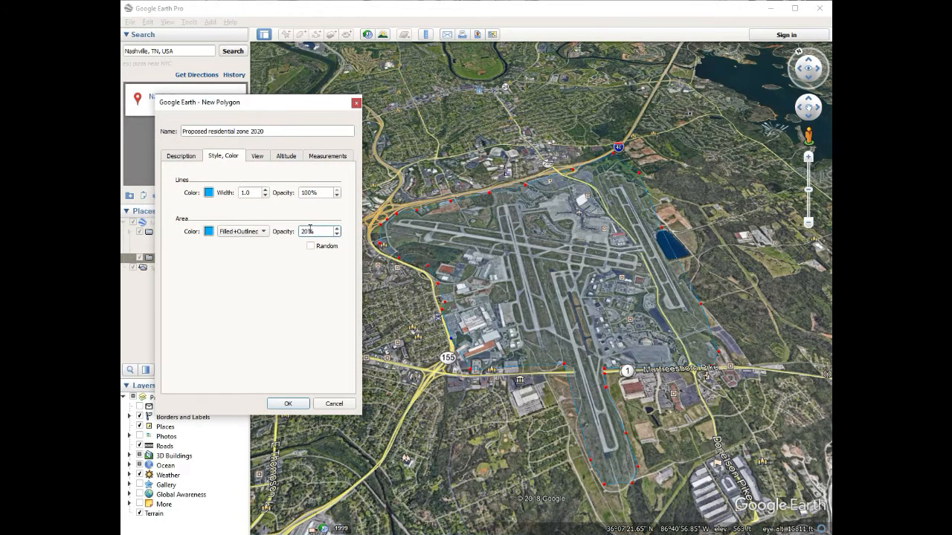
double_click(310, 230)
type("40")
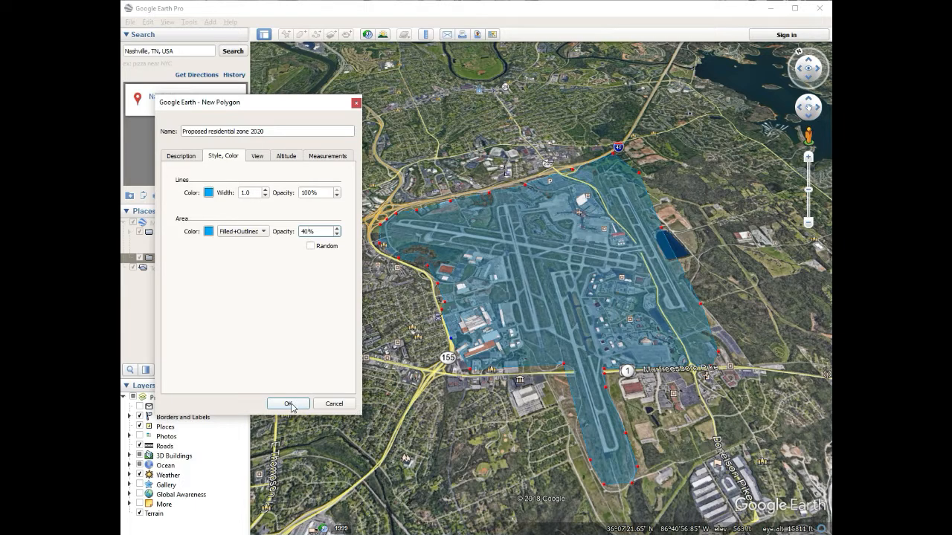
Step: Check the polygon's perimeter and area measurements and save the polygon in the New zoning proposal folder
left_click(321, 160)
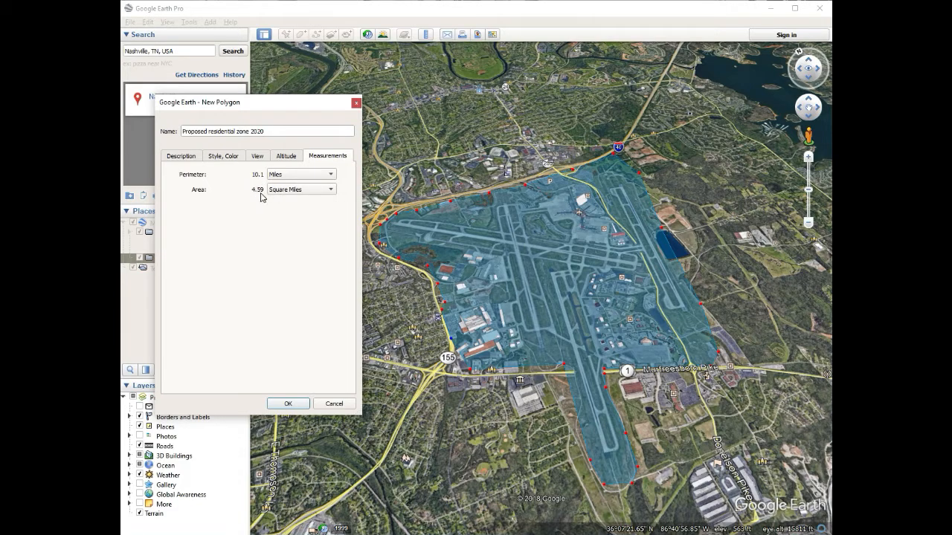
left_click(287, 403)
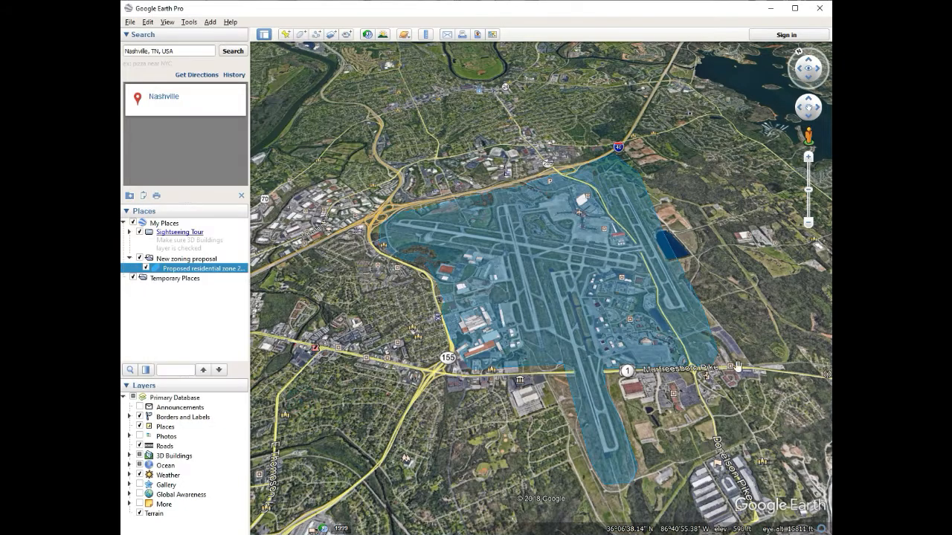
Step: Examine the surroundings of the residential zone and the land inside the river bend north of the airport
scroll(716, 365, "down", 3)
scroll(706, 290, "down", 3)
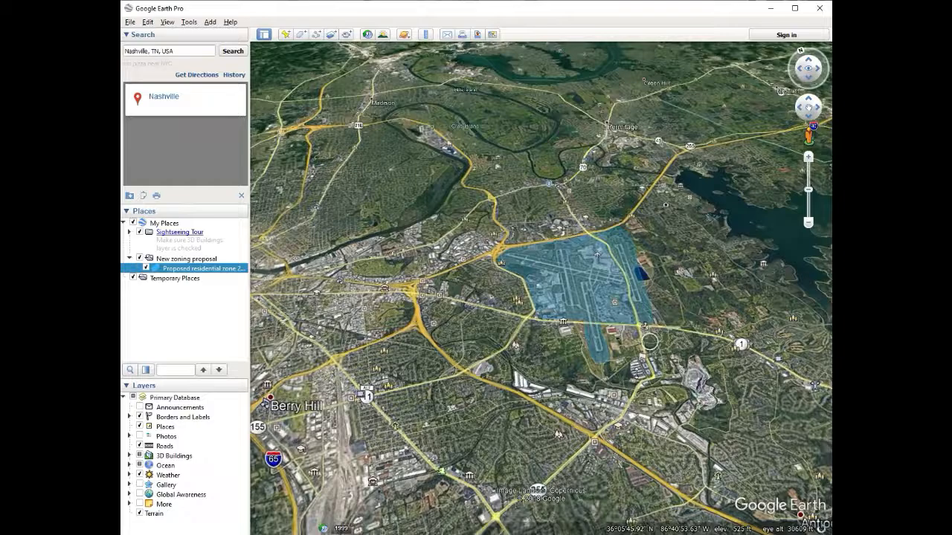
middle_click_drag(649, 342, 567, 278)
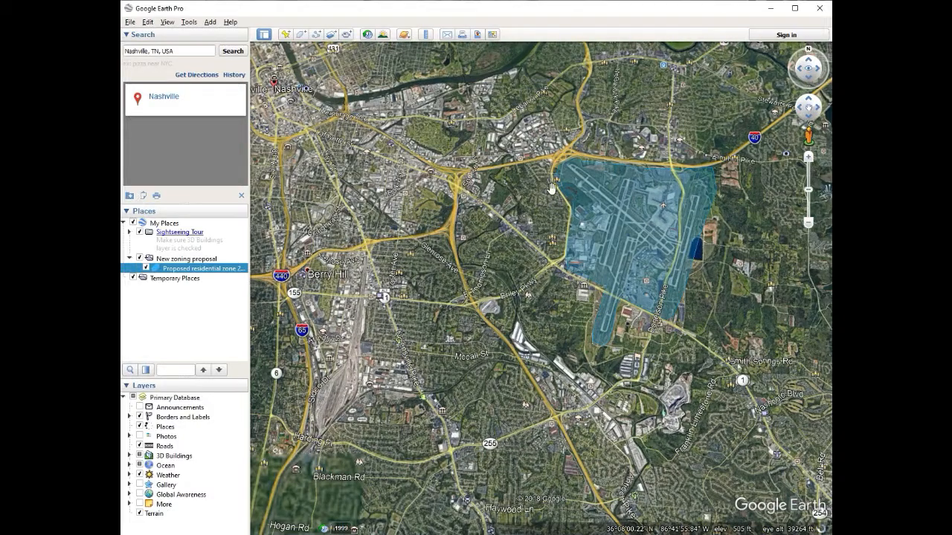
left_click_drag(551, 189, 558, 275)
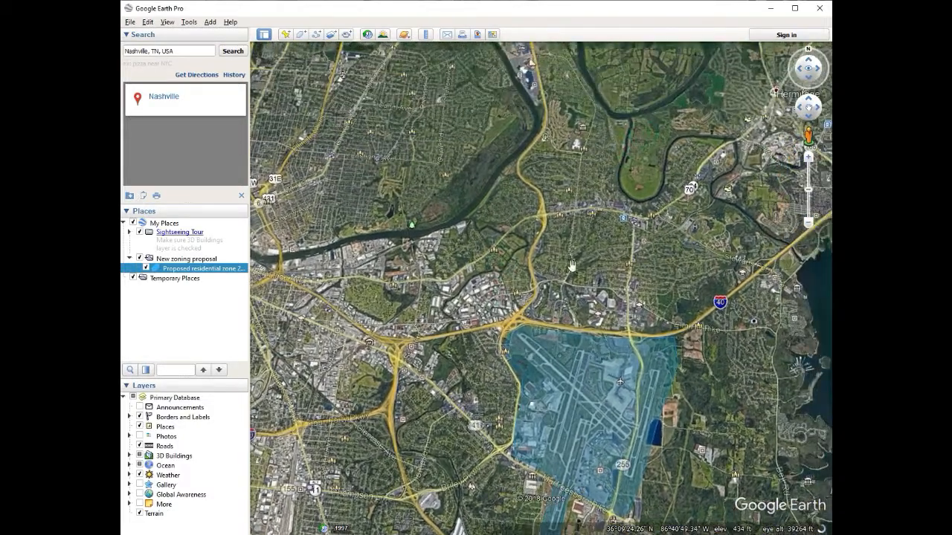
mouse_move(571, 236)
middle_mouse_down()
mouse_move(632, 228)
mouse_move(644, 237)
middle_mouse_up()
left_click_drag(651, 278, 642, 315)
scroll(642, 316, "up", 3)
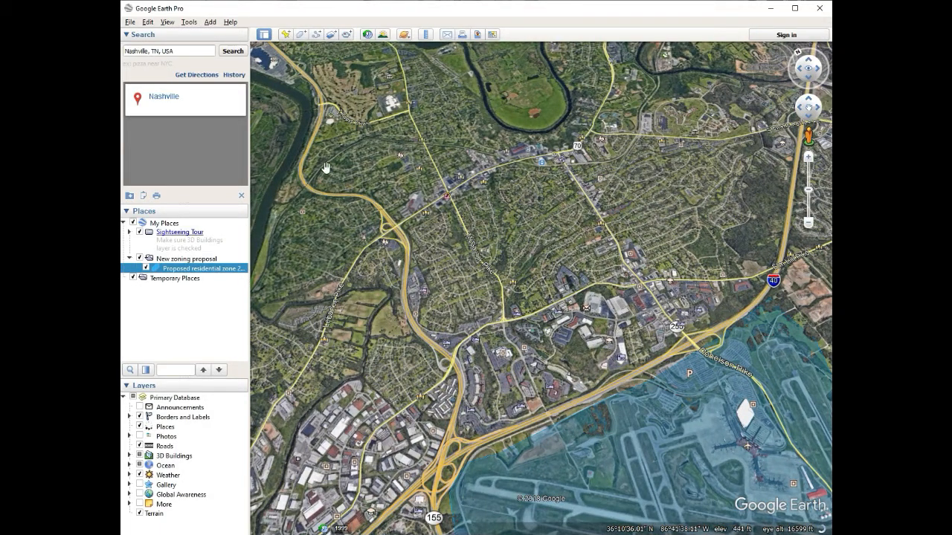
scroll(535, 139, "up", 2)
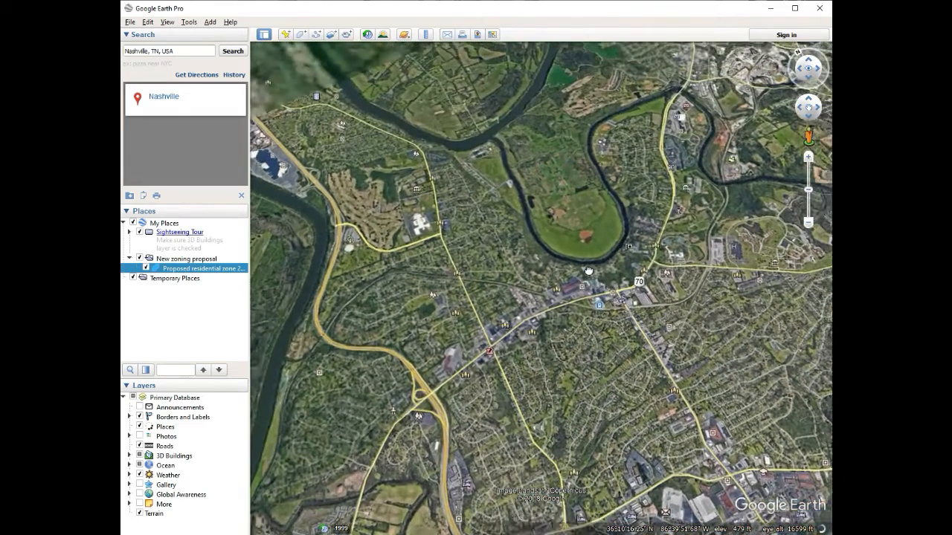
scroll(550, 194, "up", 2)
scroll(559, 226, "down", 3)
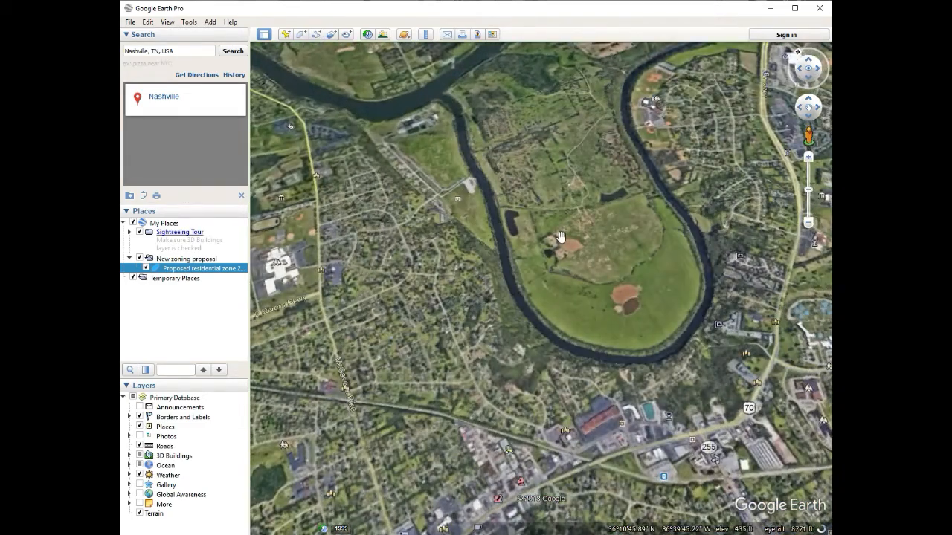
scroll(598, 223, "down", 3)
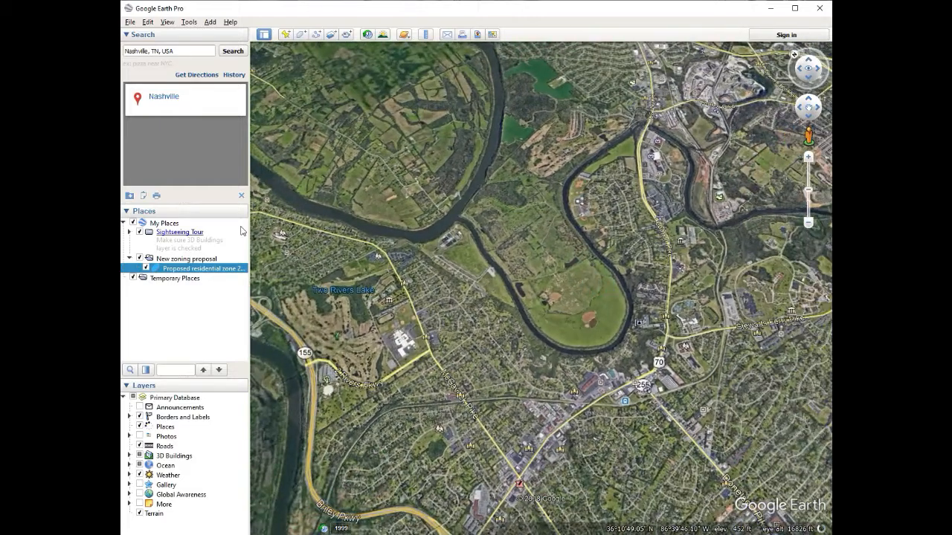
left_click(315, 35)
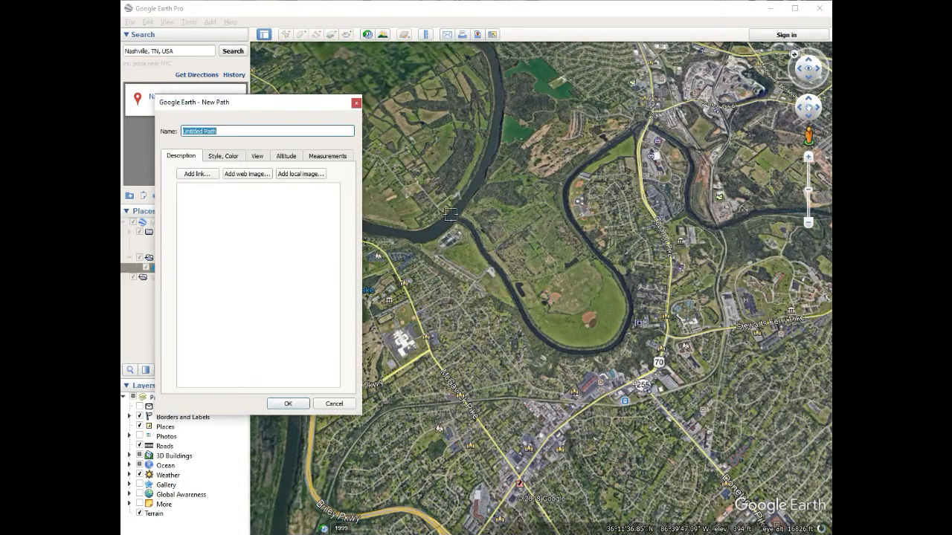
left_click(455, 231)
left_click(478, 281)
left_click(507, 305)
left_click(538, 356)
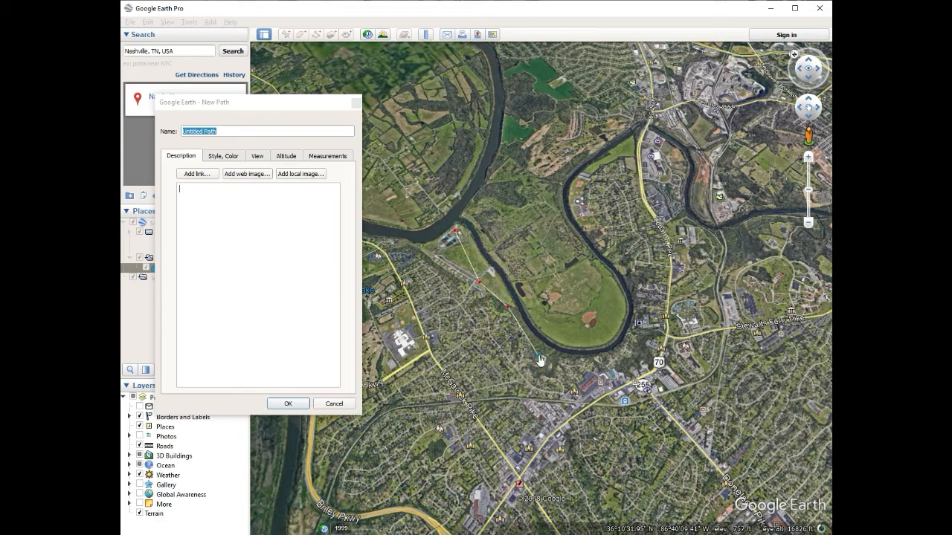
left_click(551, 357)
left_click(585, 360)
left_click(605, 356)
left_click(629, 344)
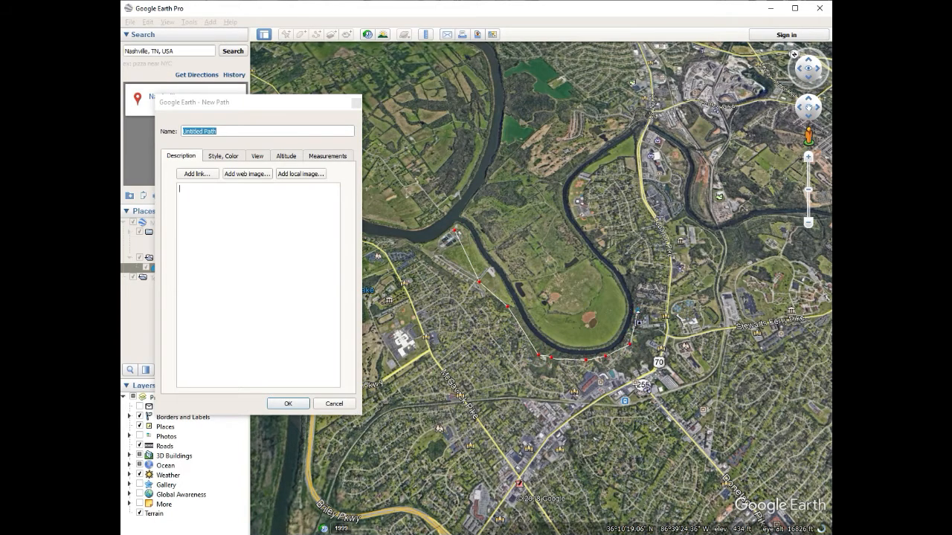
left_click(637, 309)
left_click(620, 264)
left_click(602, 231)
left_click(596, 220)
left_click(575, 192)
left_click(571, 163)
left_click(562, 138)
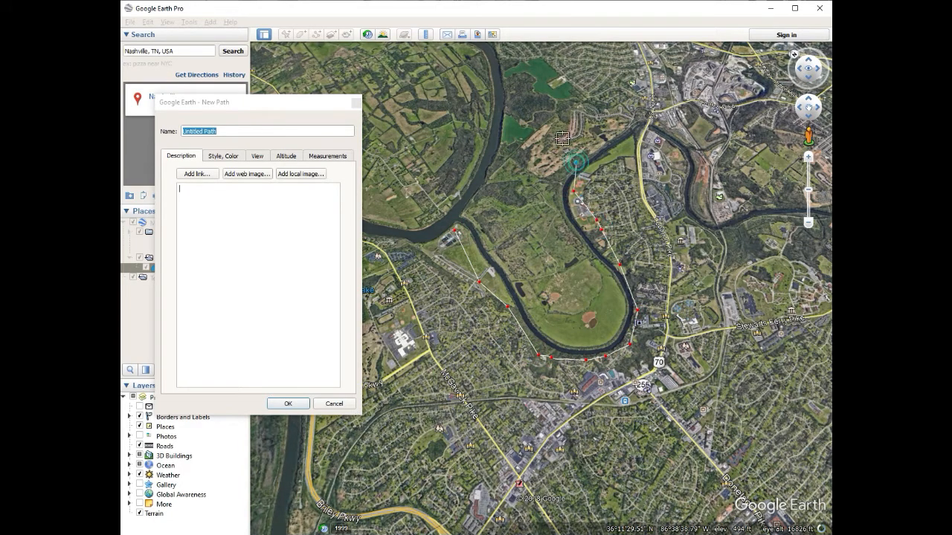
left_click(548, 129)
left_click(529, 120)
left_click(513, 120)
left_click(503, 135)
left_click(496, 162)
left_click(489, 185)
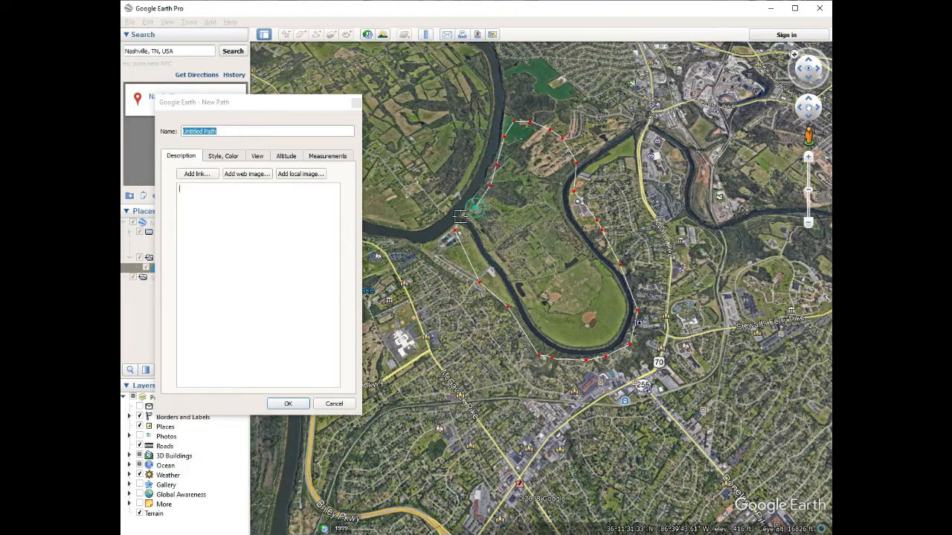
left_click(474, 206)
left_click(460, 218)
left_click(455, 230)
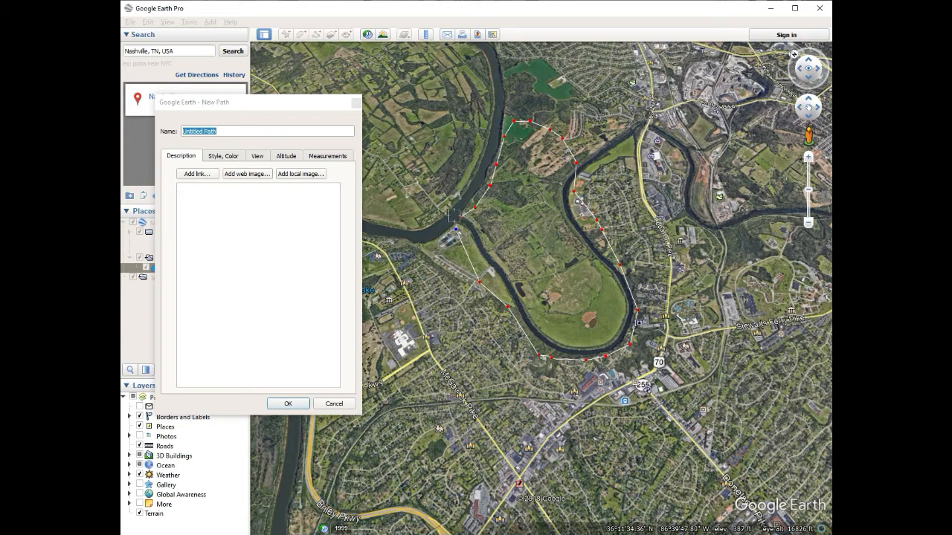
left_click(341, 406)
Step: Start a new polygon and trace its southwestern boundary from the river junction along the outer bank to the bend's southern end
left_click(301, 34)
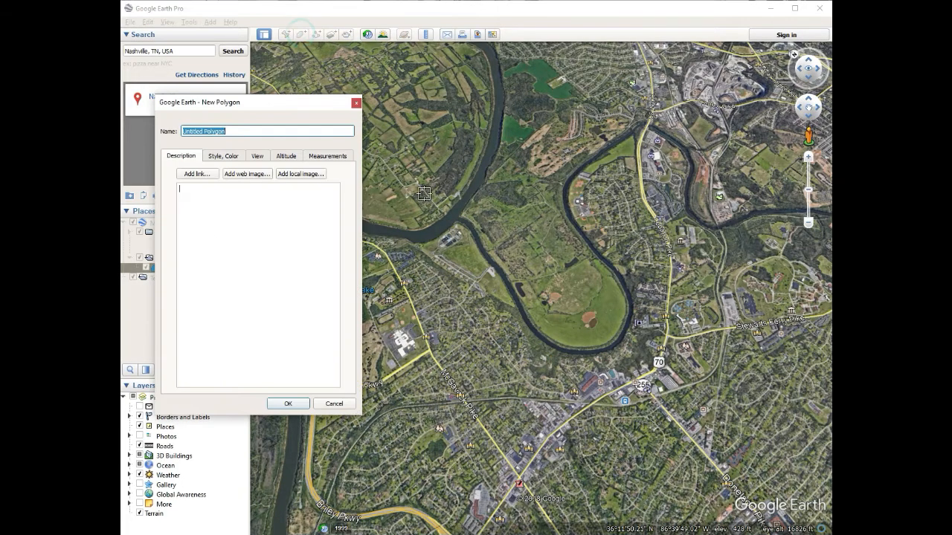
left_click(432, 247)
left_click(492, 300)
left_click(519, 328)
left_click(555, 350)
left_click(586, 359)
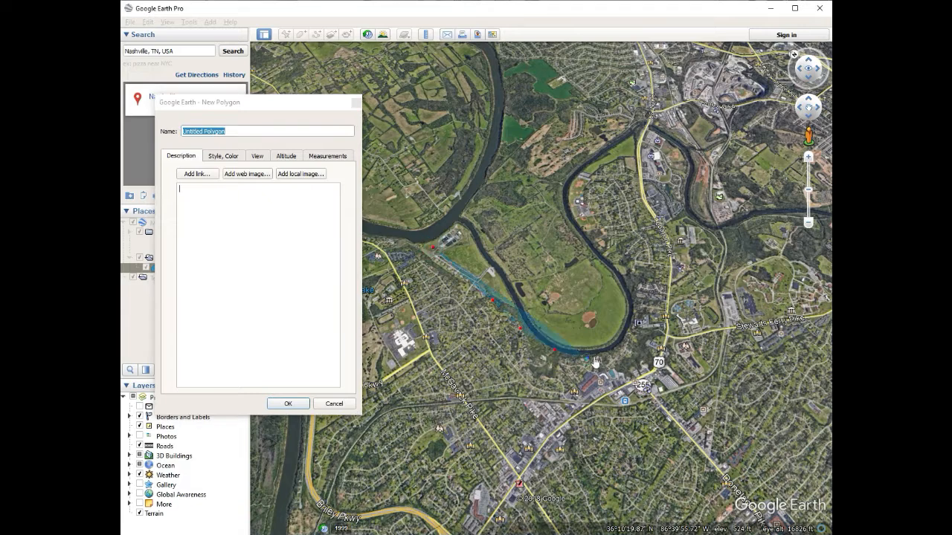
Step: Extend the new polygon's boundary around the bend's southeastern end and north along the outer eastern bank
left_click(617, 351)
left_click(636, 330)
left_click(637, 299)
left_click(623, 264)
left_click(616, 237)
left_click(597, 209)
left_click(578, 178)
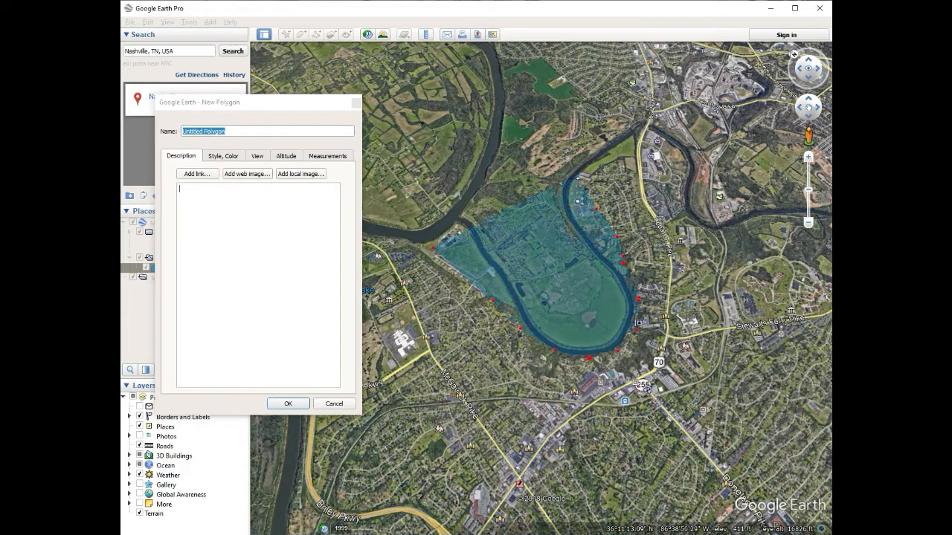
Step: Complete the polygon's boundary across the land north of the bend and down the main river's eastern bank
left_click(584, 140)
left_click(548, 116)
left_click(516, 107)
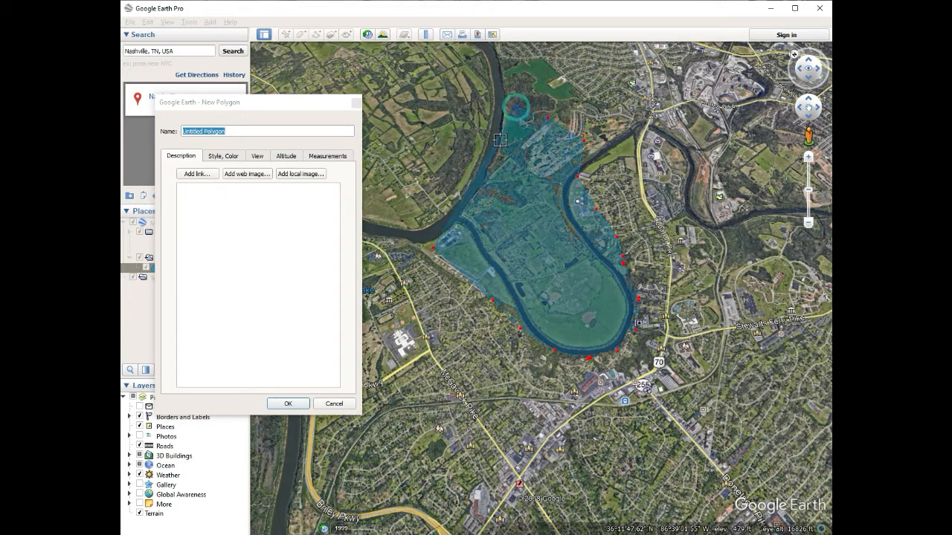
left_click(476, 200)
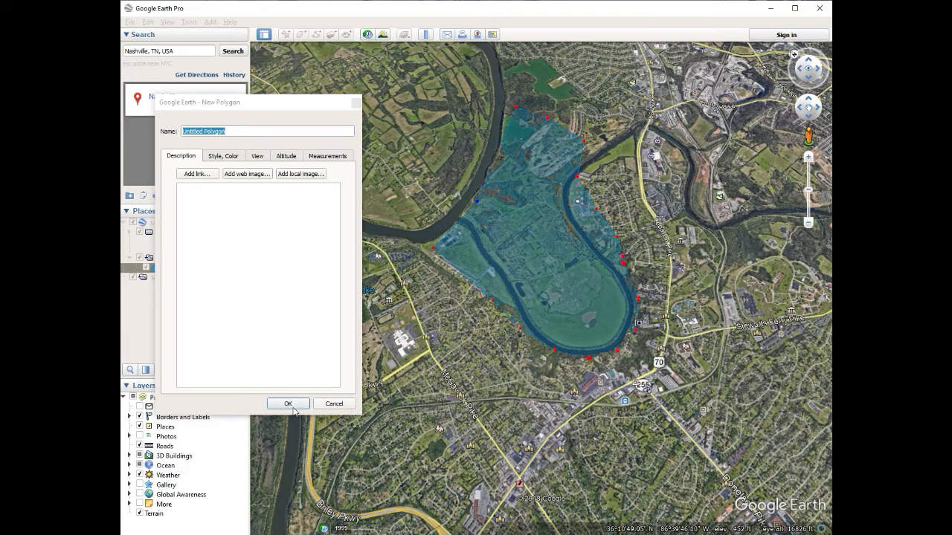
Step: Set the line color of the river bend polygon to red (#ff0000)
left_click(209, 163)
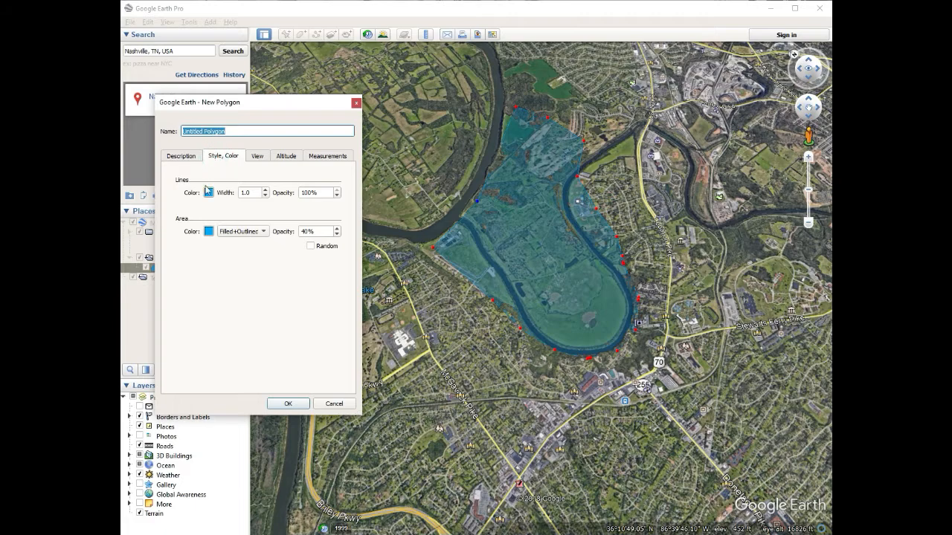
left_click(209, 192)
left_click(146, 209)
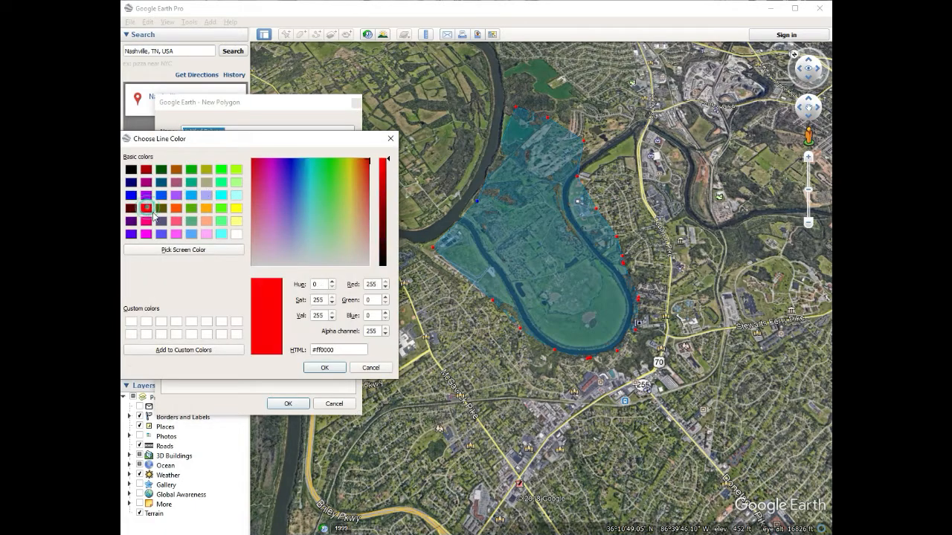
left_click(324, 367)
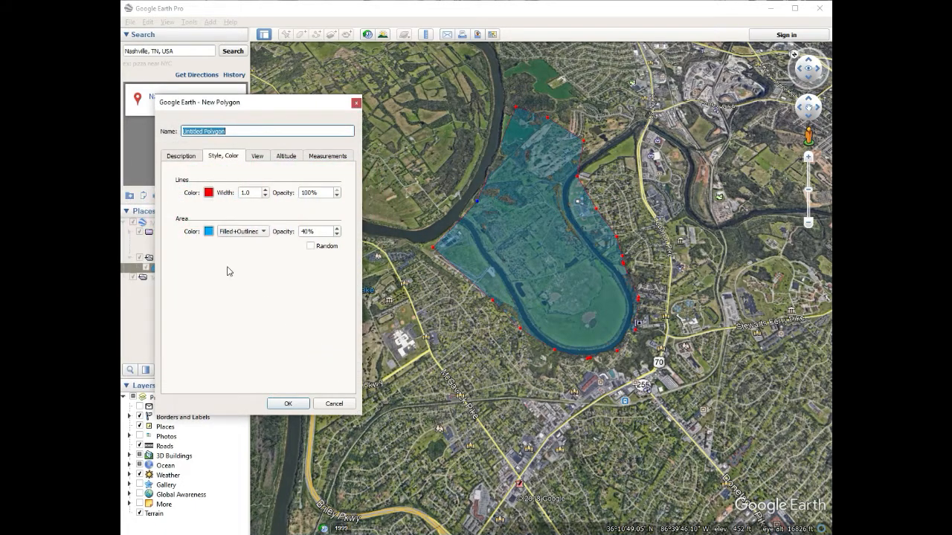
Step: Set the area fill color of the river bend polygon to red (#ff0000) and finish creating the polygon
left_click(209, 232)
left_click(146, 209)
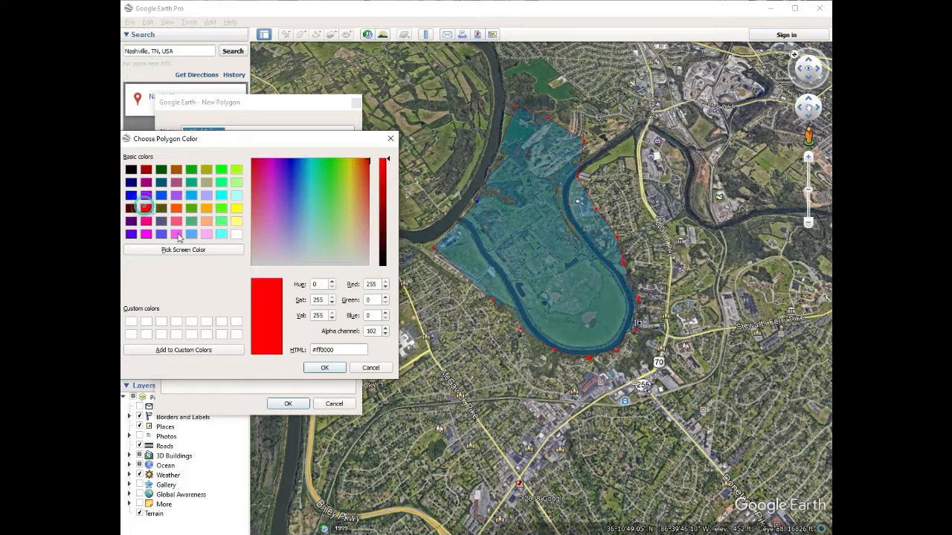
left_click(325, 367)
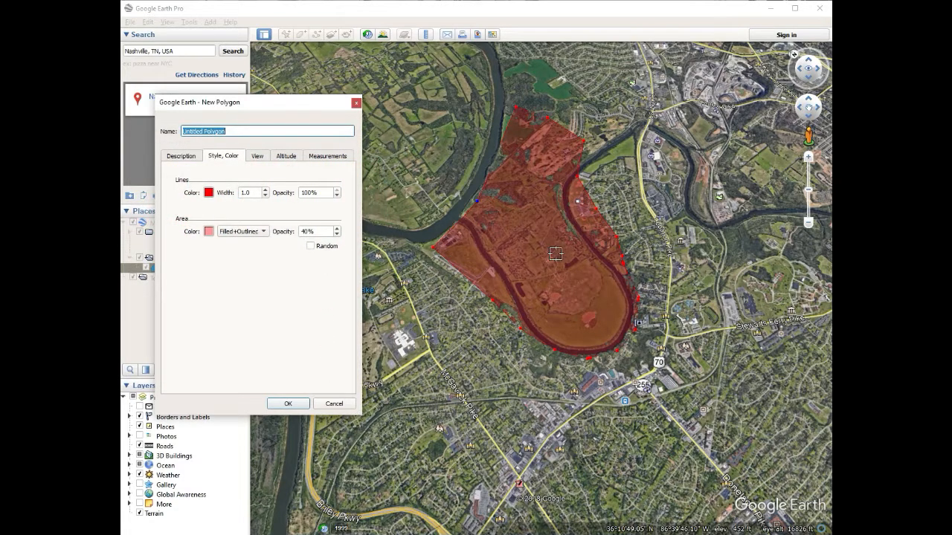
double_click(308, 231)
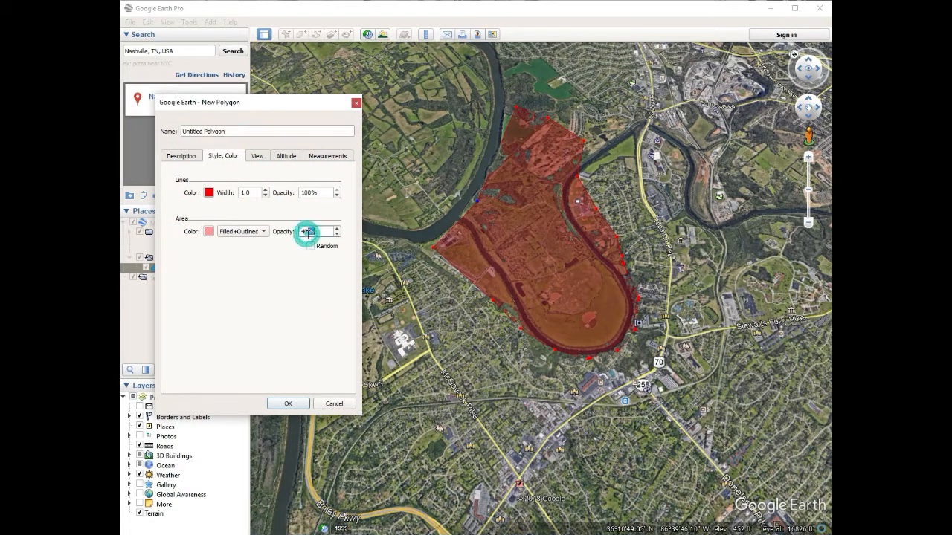
type("00")
key("Return")
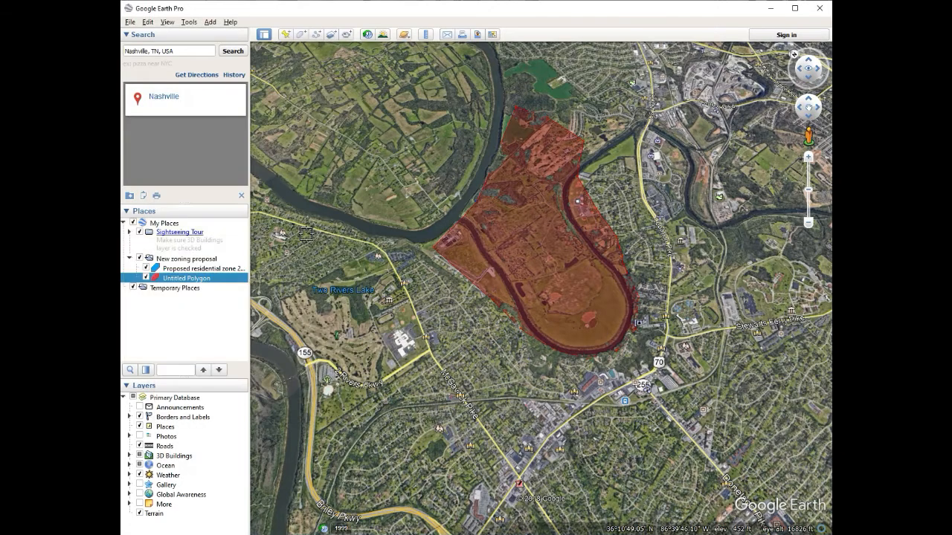
Step: Rename the untitled red polygon in the New zoning proposal folder as "Proposed airport zone 2020"
right_click(192, 278)
left_click(227, 334)
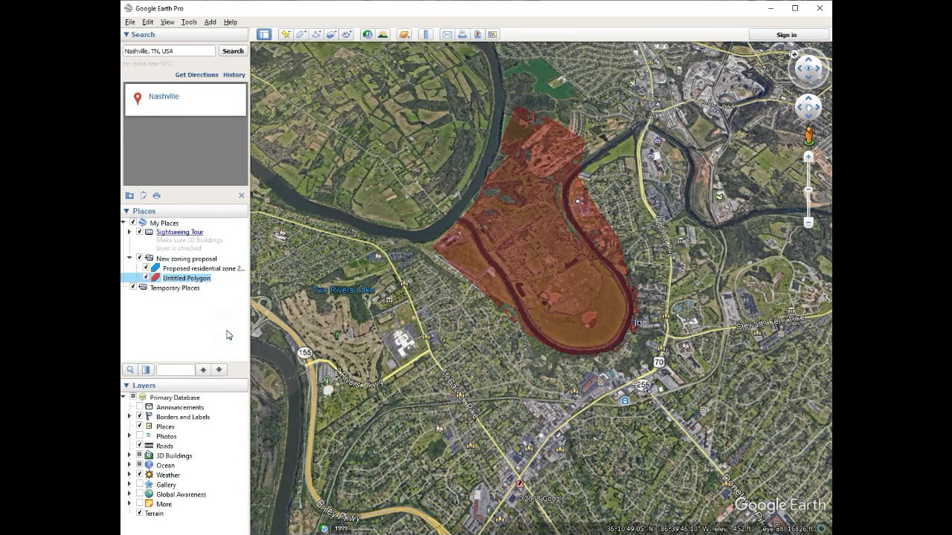
type("Proposed airport zone 2020")
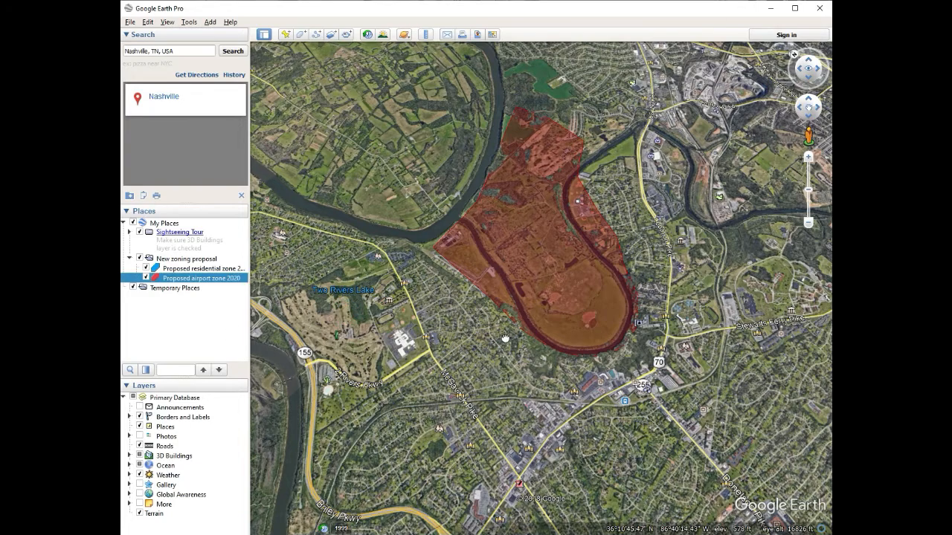
Step: Examine the red river bend zone and the blue airport-area zone together from a wider view and different angles
left_click_drag(504, 340, 491, 175)
scroll(490, 175, "down", 4)
scroll(538, 220, "down", 5)
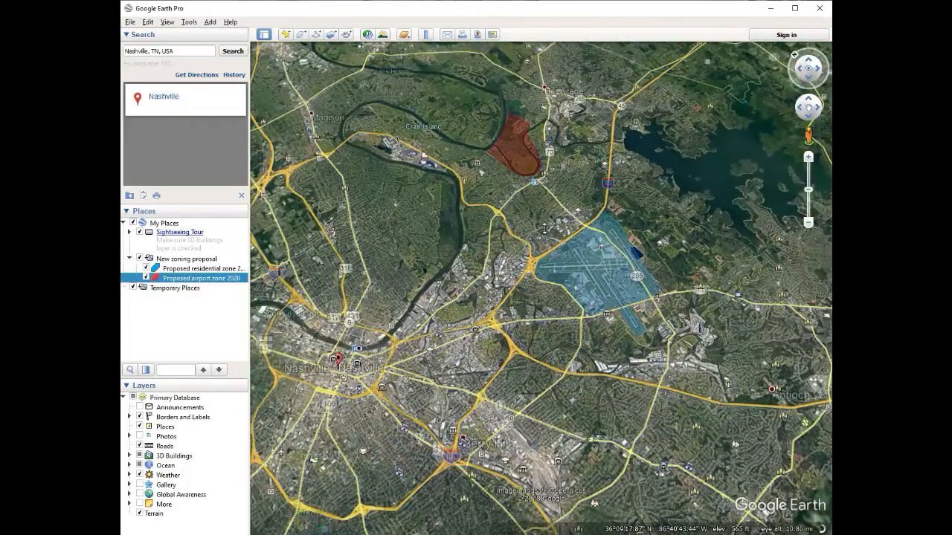
middle_click_drag(545, 228, 385, 303)
left_click_drag(465, 301, 549, 386)
left_click_drag(625, 479, 572, 424)
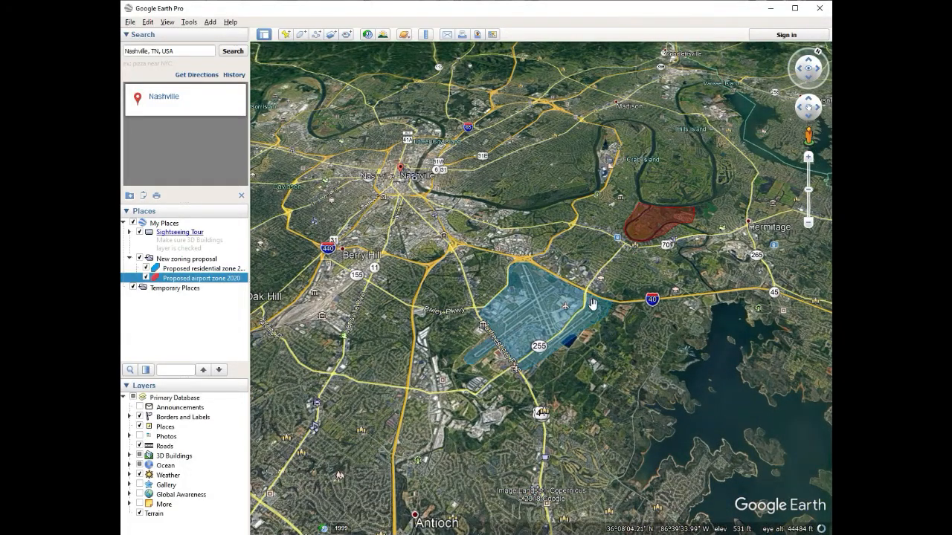
left_click_drag(578, 285, 613, 314)
middle_click_drag(612, 314, 715, 315)
left_click_drag(559, 392, 567, 399)
scroll(566, 398, "up", 2)
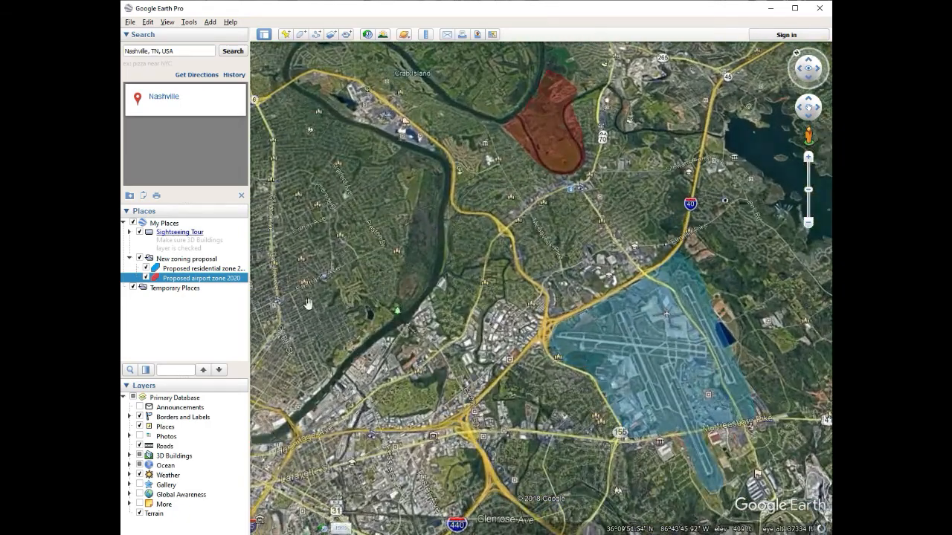
Step: Save the New zoning proposal folder as a KML file named "New zoning proposal" in the Tuts folder on the Desktop
left_click(167, 258)
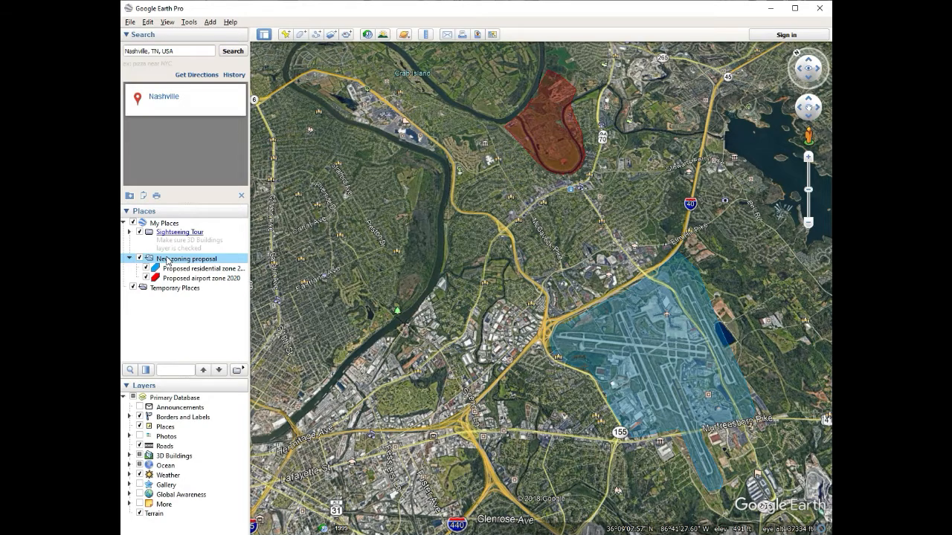
right_click(167, 259)
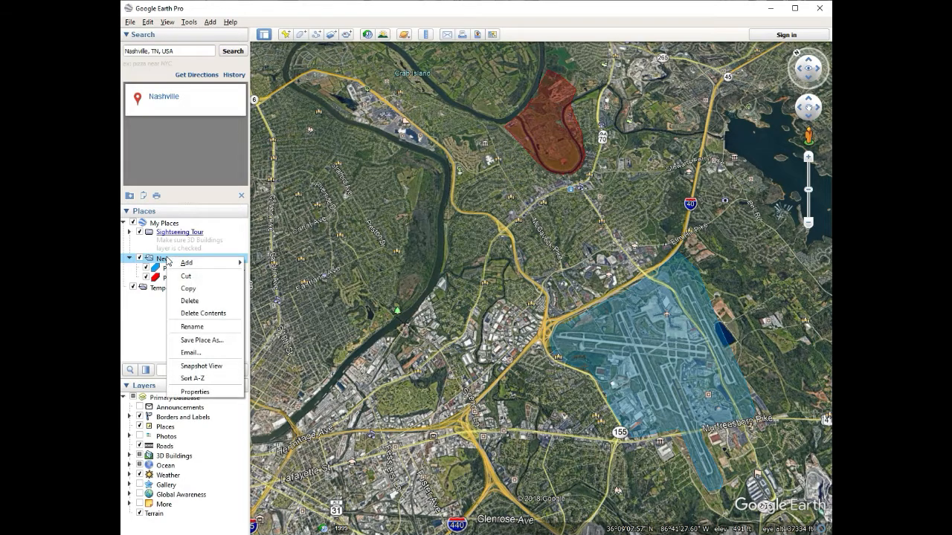
left_click(201, 340)
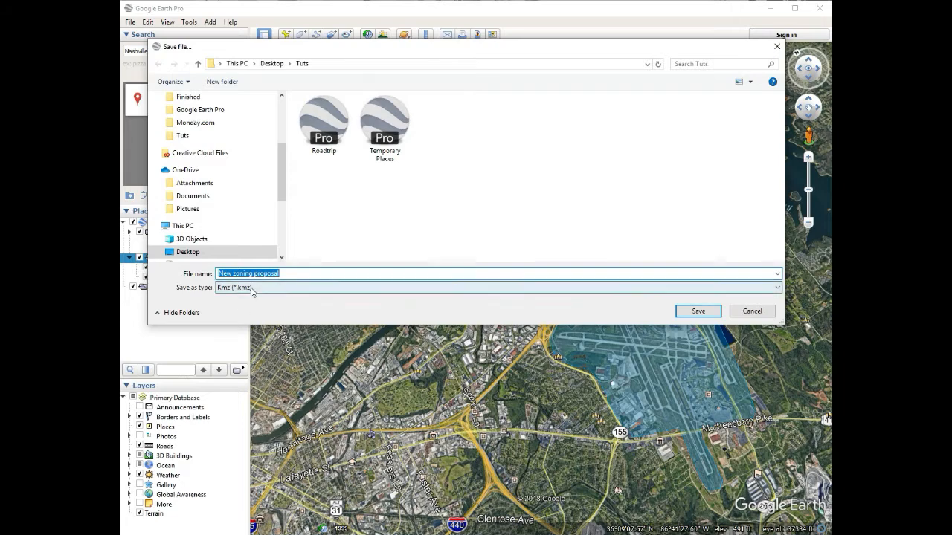
left_click(251, 287)
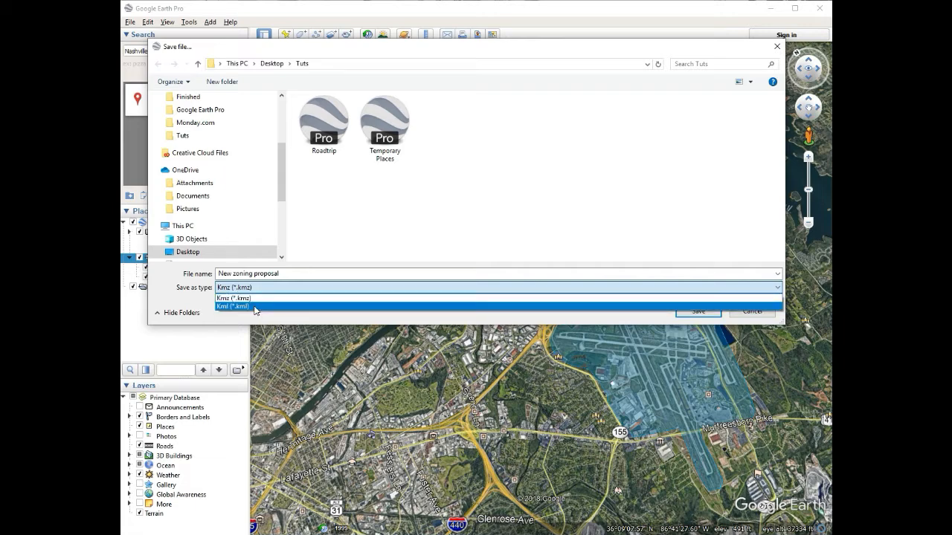
left_click(255, 306)
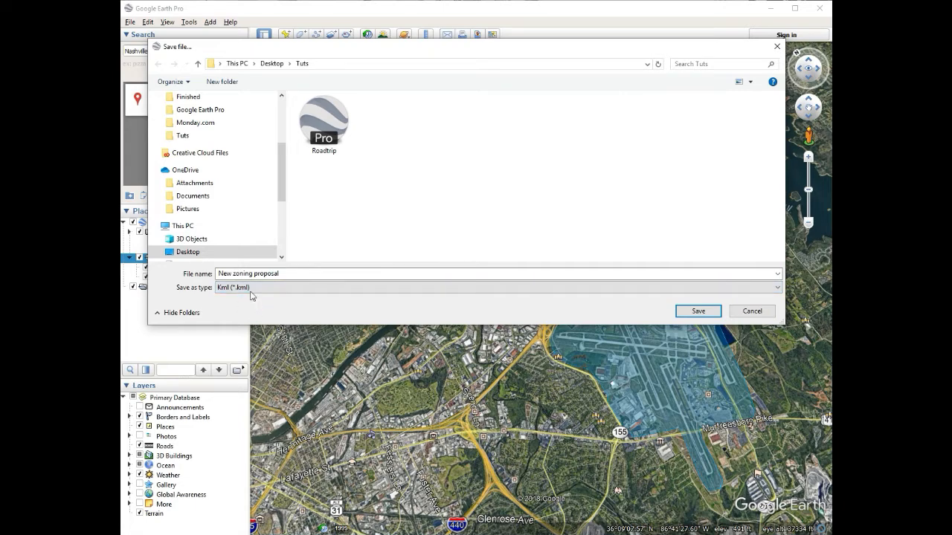
left_click(698, 312)
left_click_drag(654, 381, 616, 386)
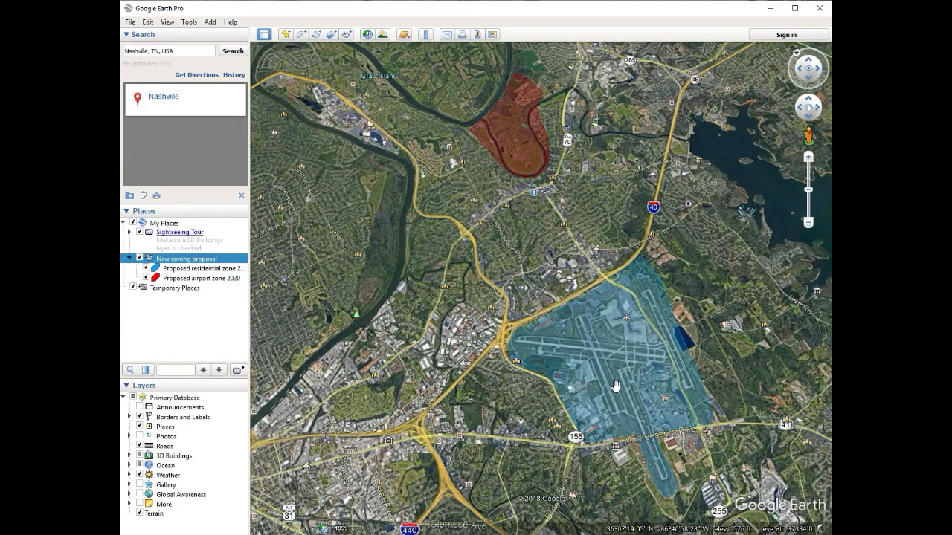